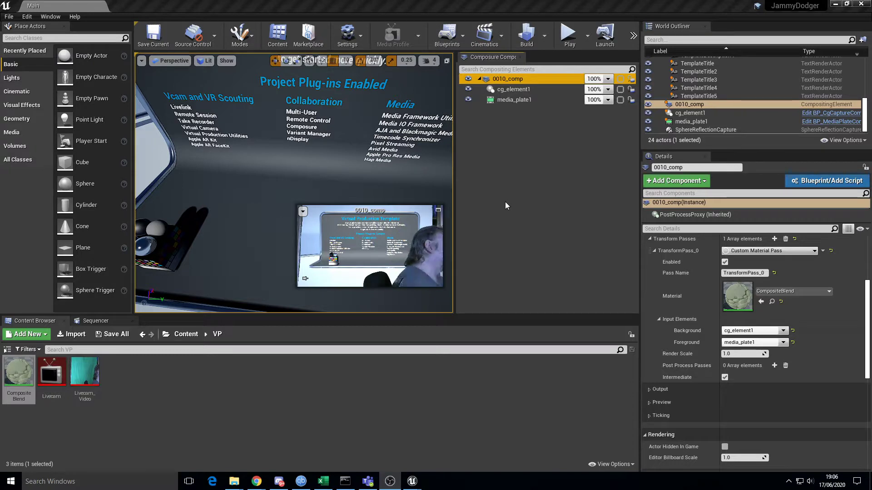
# - Delete the 0010_comp composition with its layers and force-delete all assets in the VP content folder
pyautogui.rightClick(528, 76)
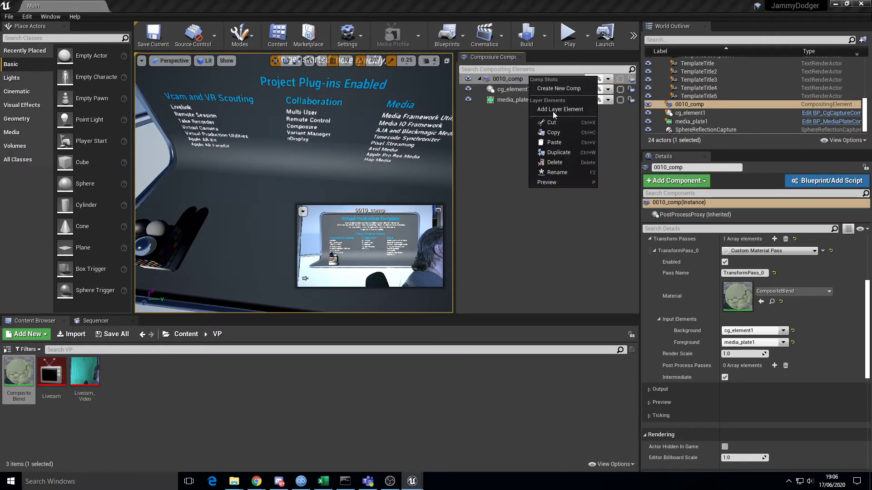
pyautogui.click(554, 162)
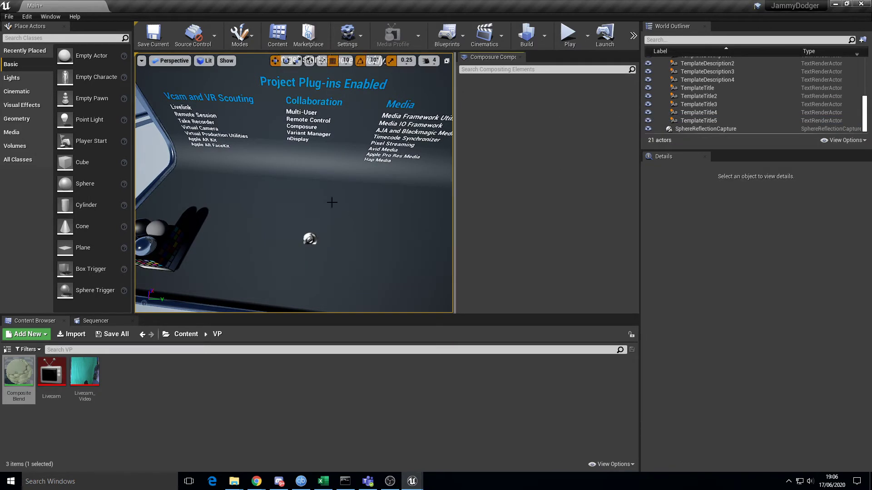
pyautogui.click(132, 414)
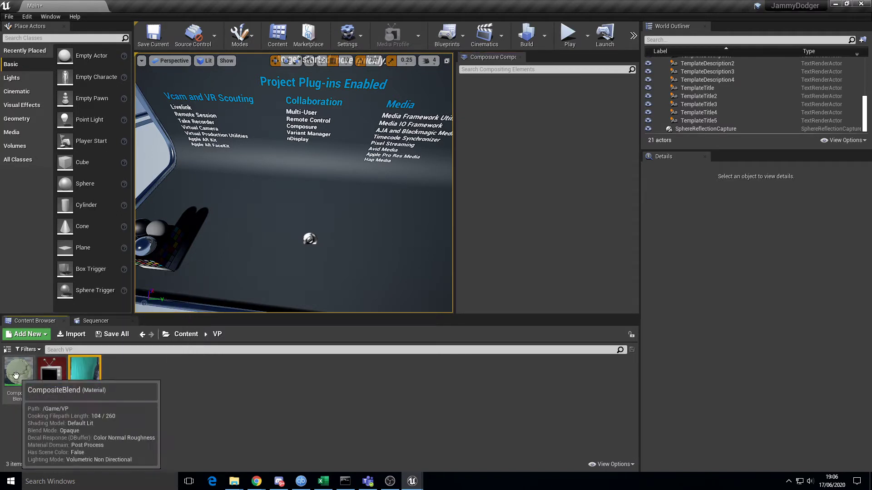
pyautogui.hotkey('ctrl', 'a')
pyautogui.press('Delete')
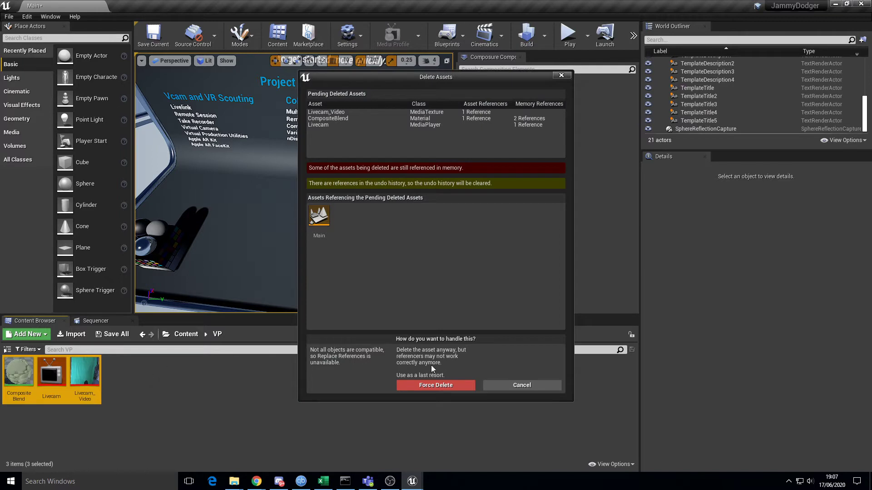
pyautogui.click(441, 383)
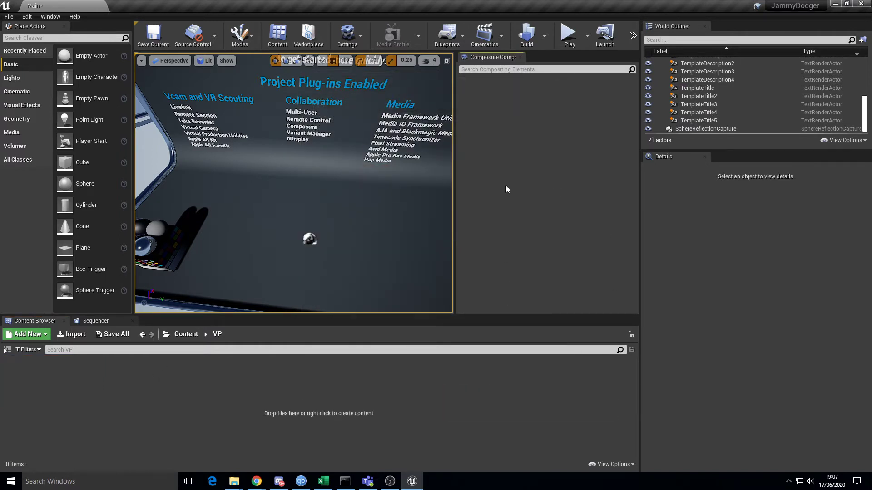
# - Search the project plugins for "comp" and check whether the Composure plugin is enabled
pyautogui.moveTo(365, 201); pyautogui.dragTo(364, 198, button='right')
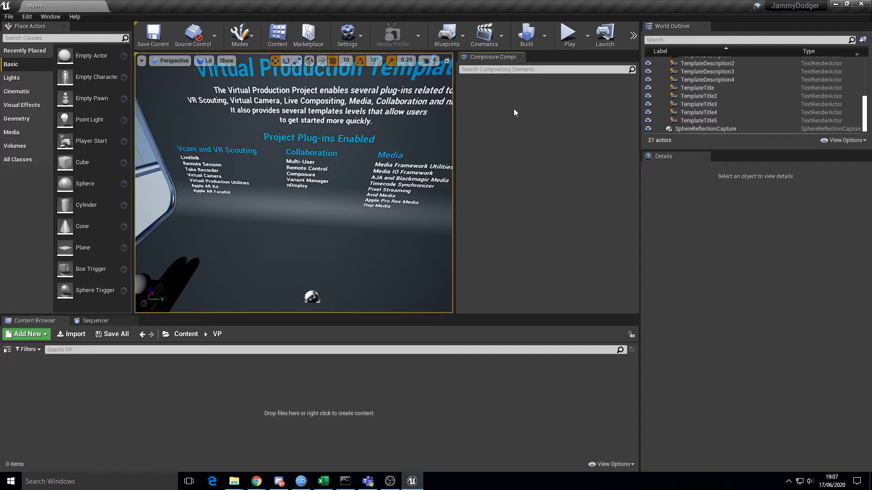
pyautogui.rightClick(519, 98)
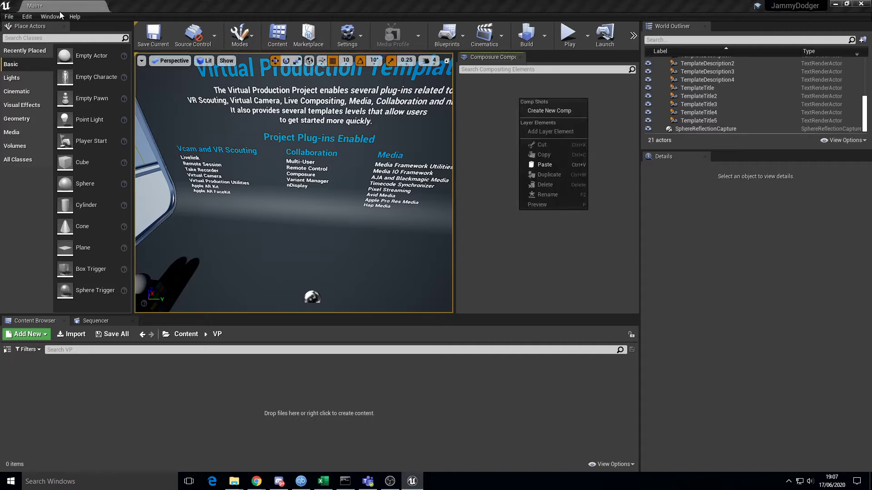
pyautogui.click(28, 16)
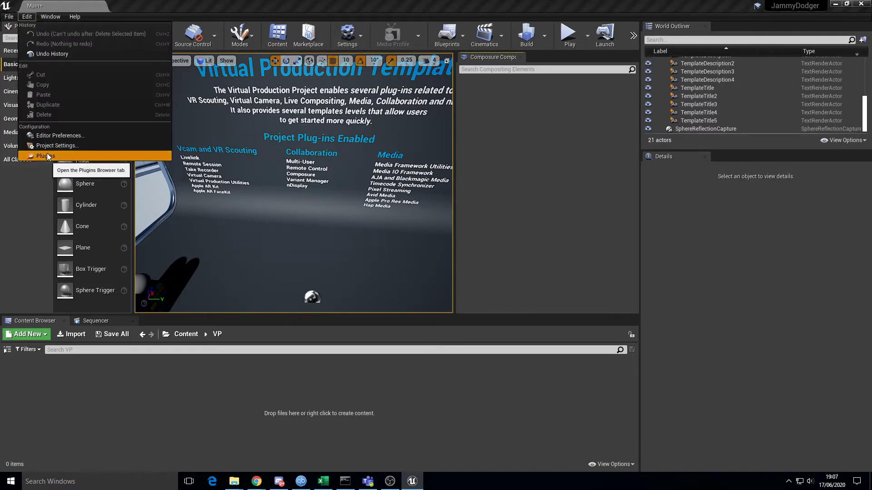
pyautogui.click(32, 157)
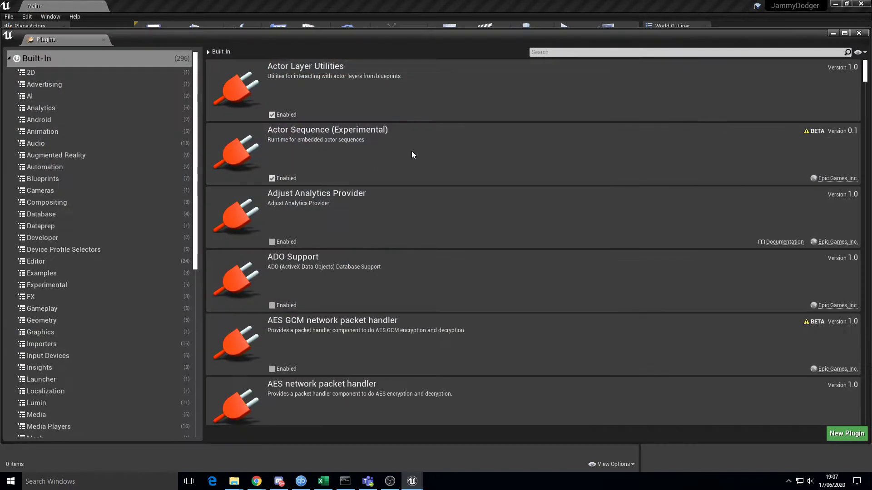
pyautogui.click(538, 51)
pyautogui.write('comp')
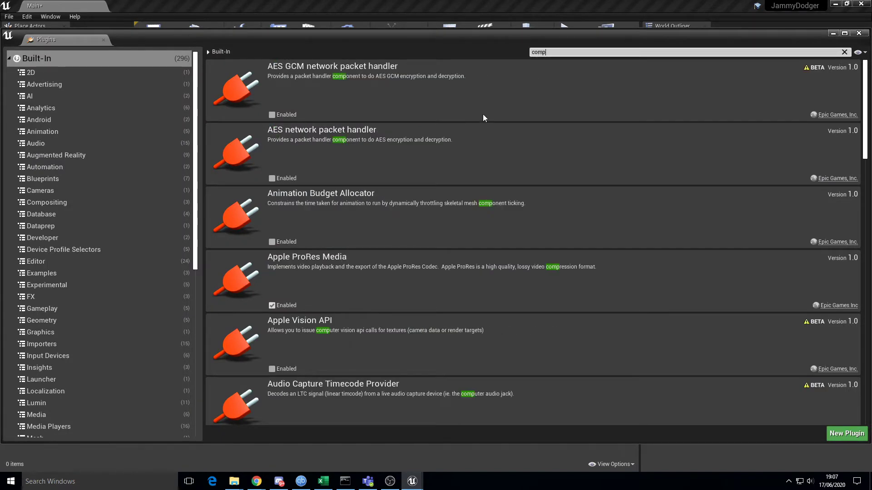
pyautogui.scroll(-5, 350, 201)
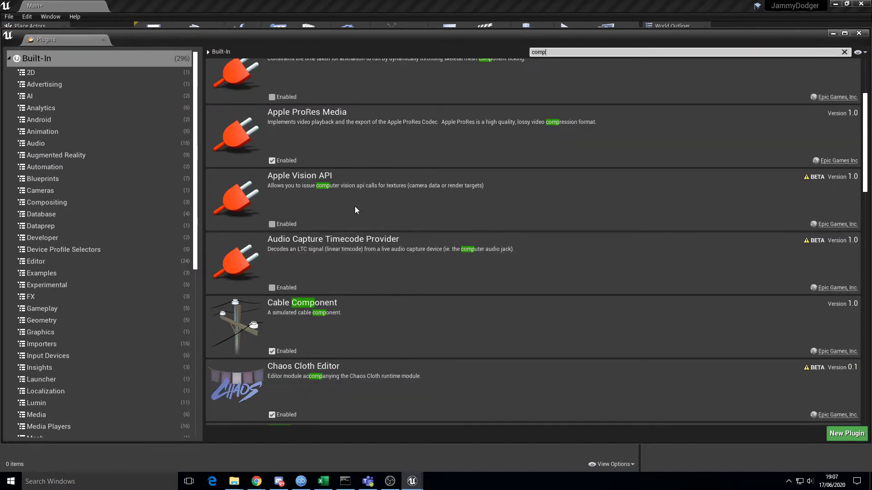
pyautogui.scroll(-2, 355, 206)
pyautogui.scroll(-1, 355, 205)
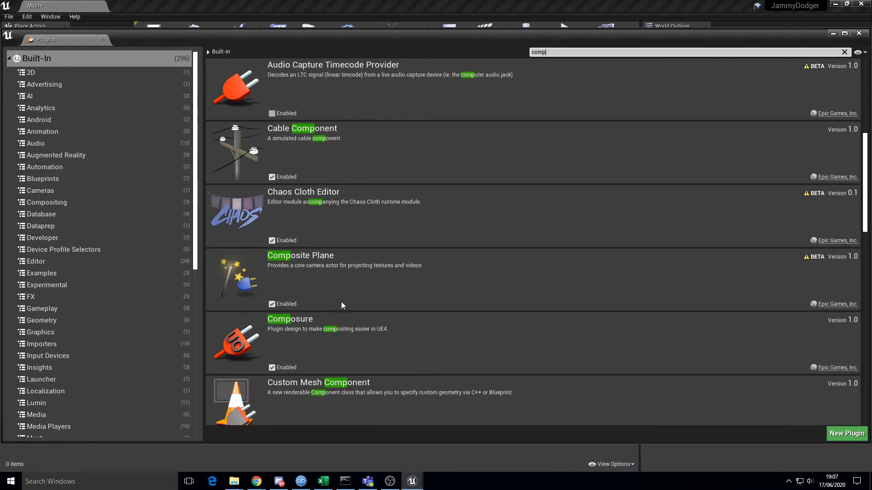
pyautogui.click(272, 367)
pyautogui.click(859, 33)
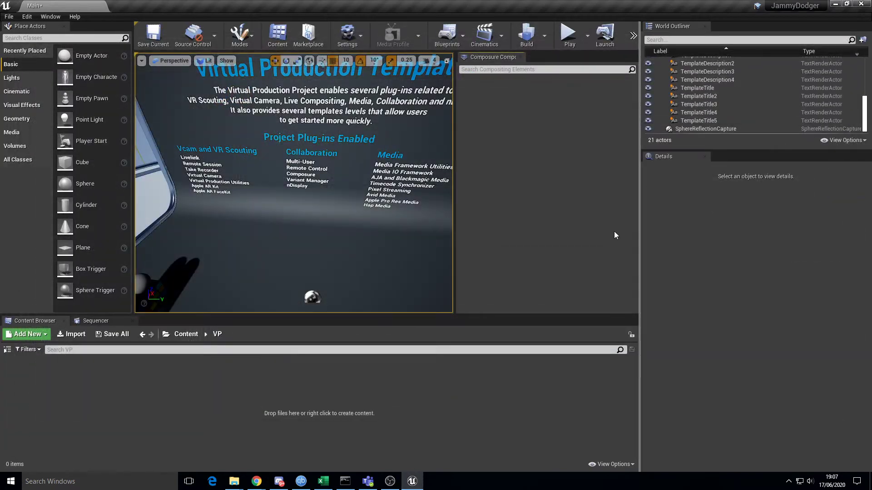
# - Create a new comp in Composure using the Empty Comp Shot class
pyautogui.rightClick(505, 89)
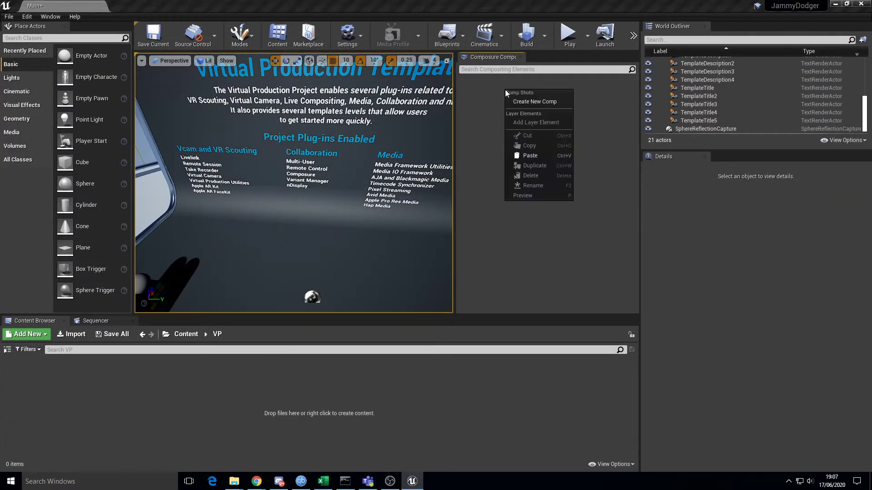
pyautogui.click(522, 101)
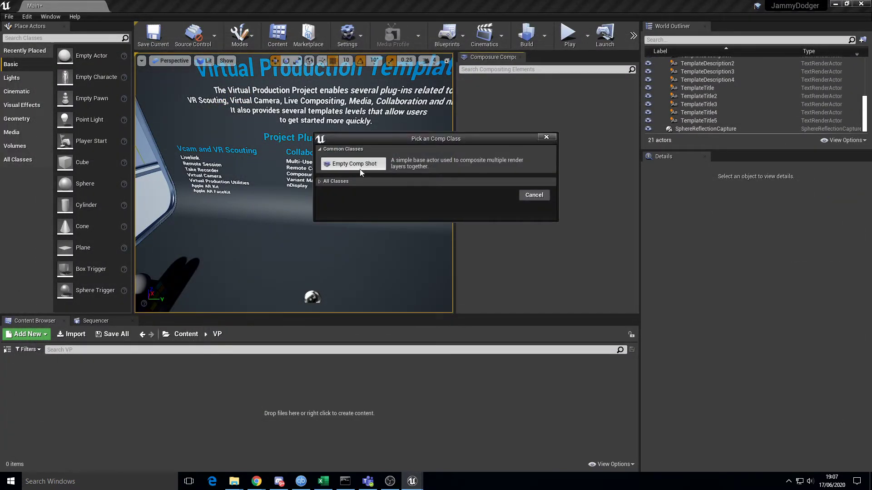
pyautogui.click(360, 164)
pyautogui.click(560, 92)
# - Add a CG Layer element to the 0010_comp shot and expand the comp to show its layers
pyautogui.click(523, 82)
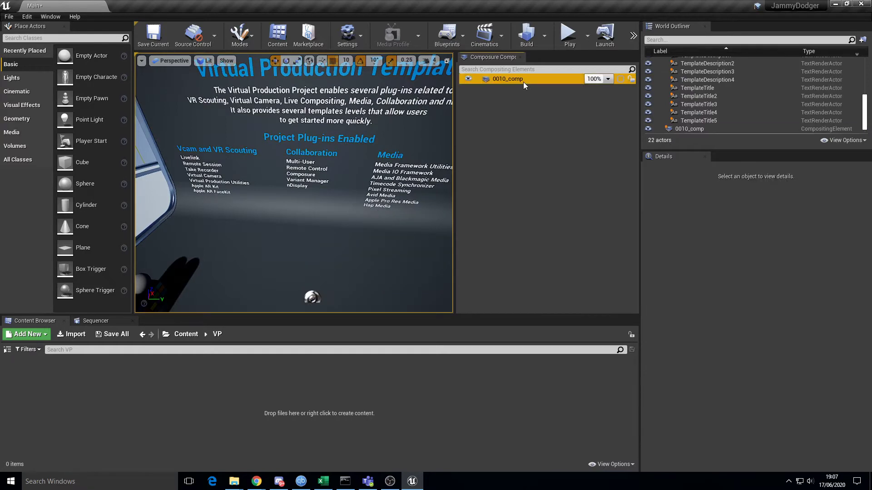
pyautogui.rightClick(524, 77)
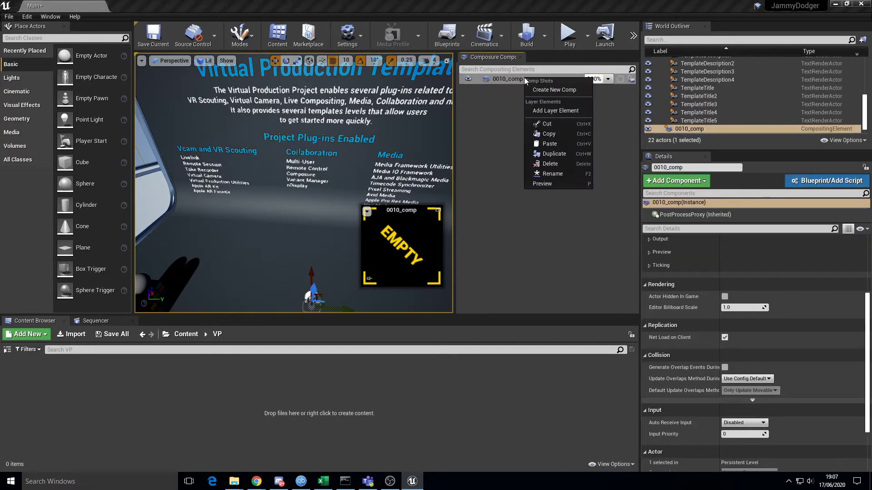
pyautogui.click(546, 110)
pyautogui.click(359, 182)
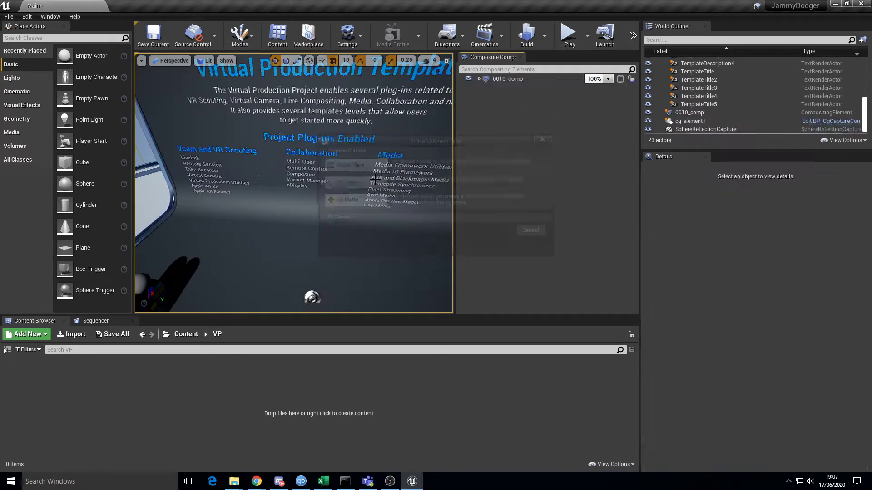
pyautogui.click(480, 79)
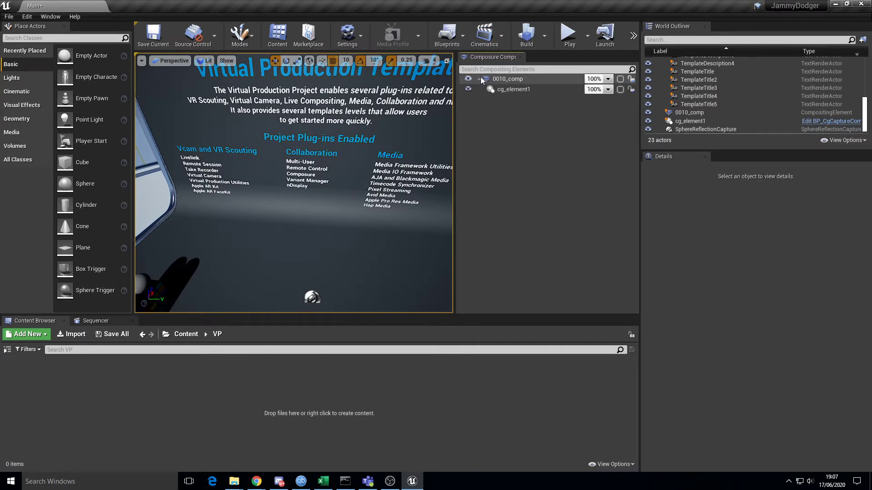
# - Add a Media Plate layer element to 0010_comp
pyautogui.click(506, 77)
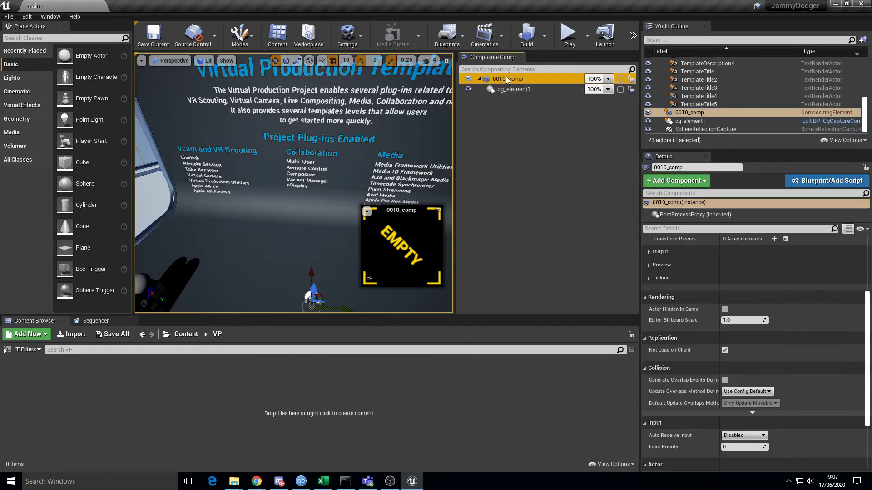
pyautogui.rightClick(506, 77)
pyautogui.click(530, 110)
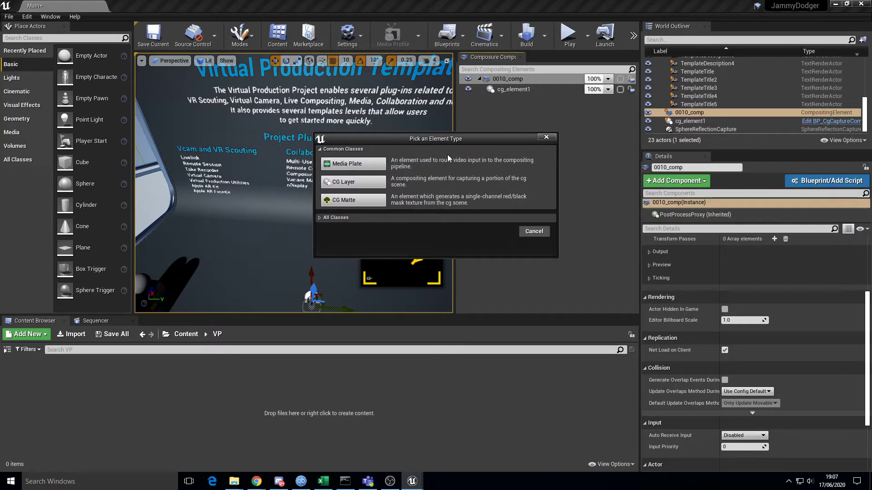
pyautogui.click(354, 169)
pyautogui.click(542, 143)
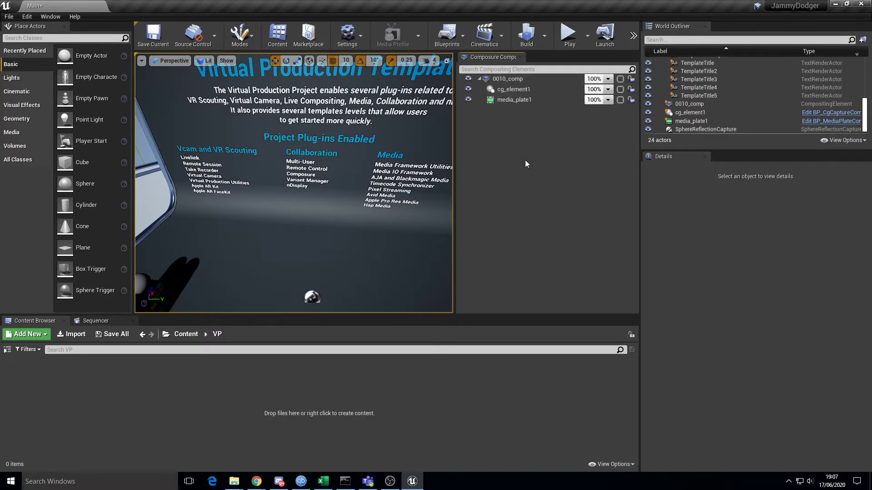
# - Preview the media plate and CG layers, and set the 0010_comp target camera actor to CineCameraActor
pyautogui.click(517, 100)
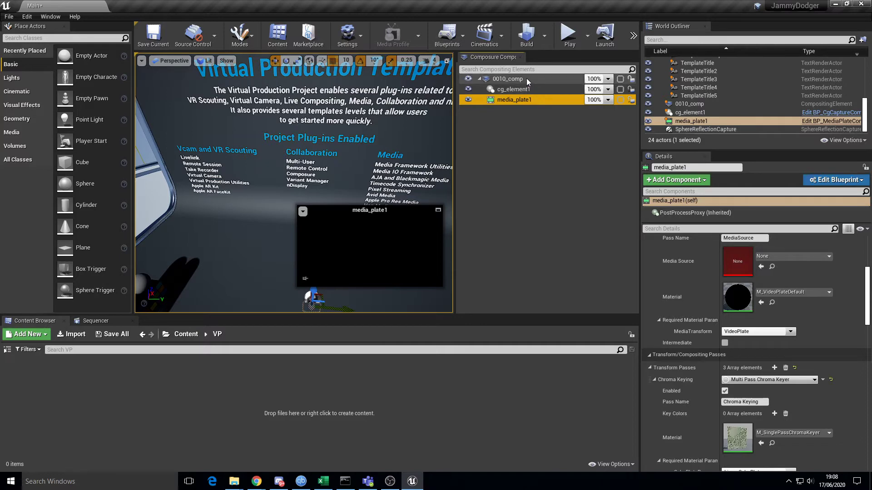
pyautogui.click(507, 90)
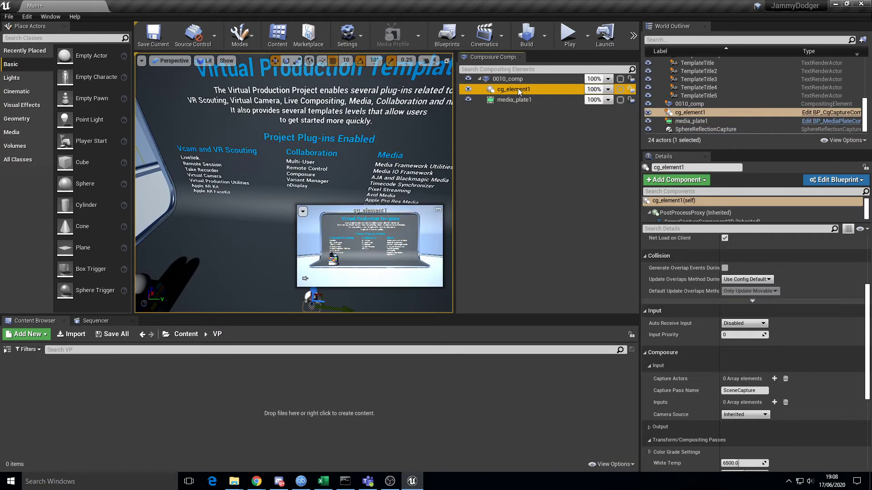
pyautogui.click(517, 79)
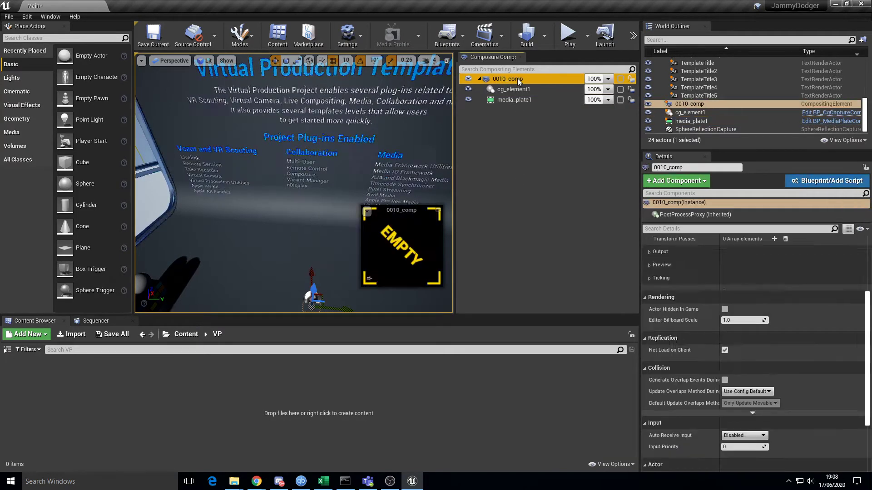
pyautogui.scroll(5, 805, 283)
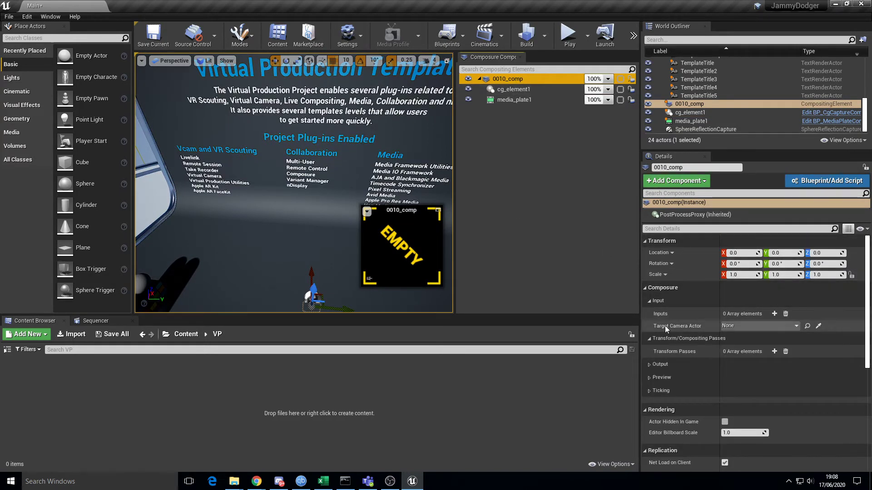
pyautogui.click(746, 326)
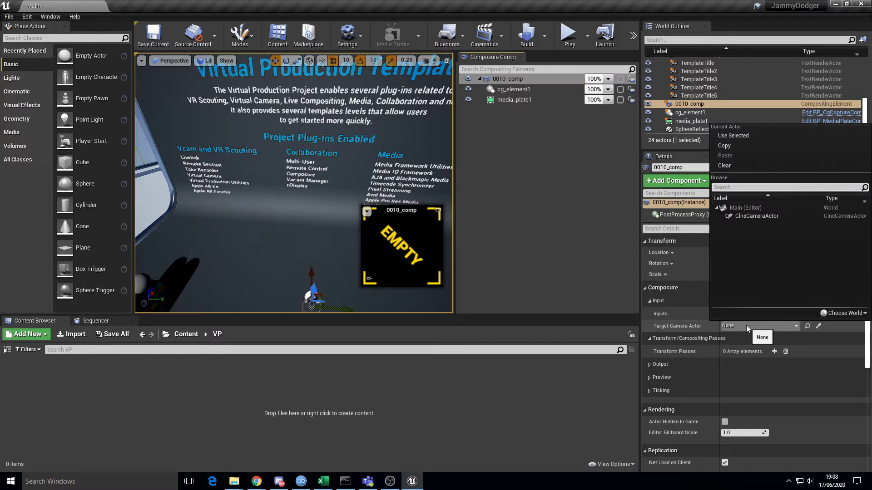
pyautogui.click(748, 215)
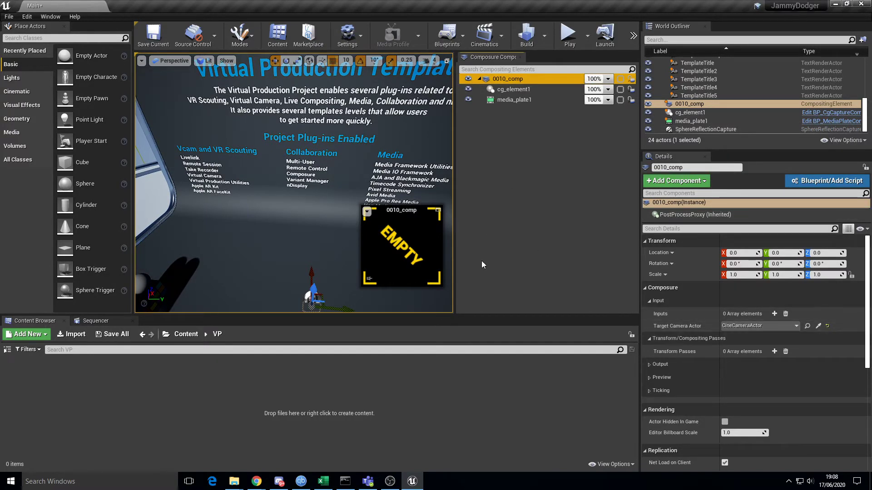
# - Preview cg_element1 and media_plate1, and examine the media plate's media source input settings
pyautogui.click(508, 89)
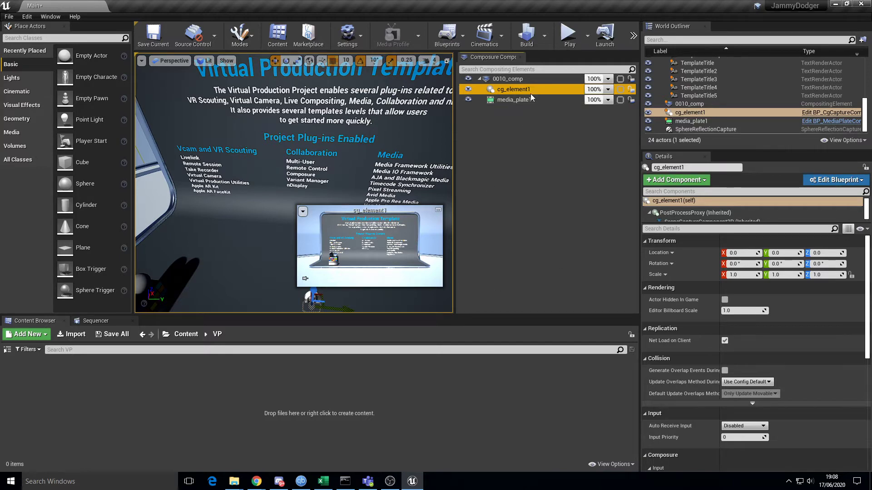
pyautogui.click(507, 98)
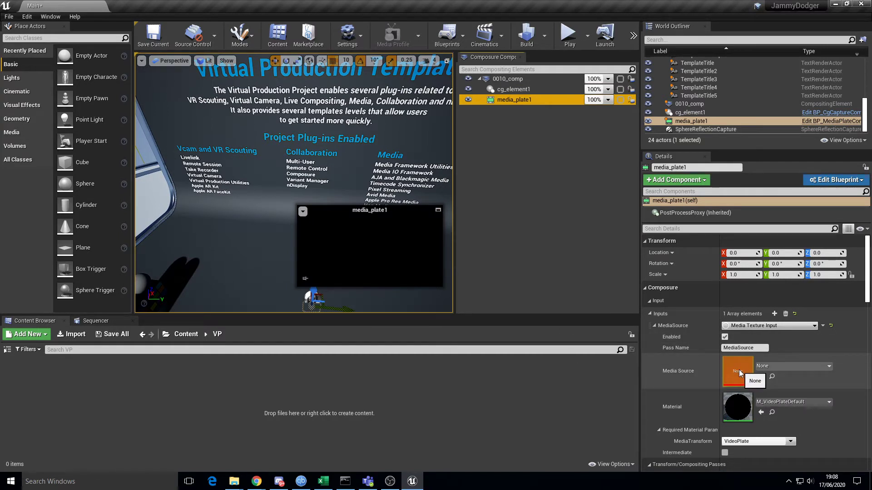
pyautogui.scroll(-3, 789, 375)
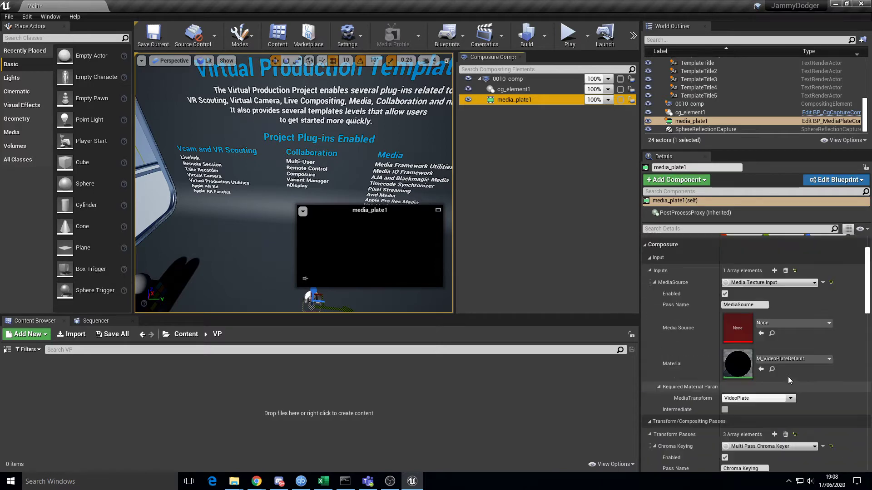
pyautogui.scroll(2, 789, 377)
# - Create a Media Player asset named Livecam in the VP folder, with a linked video output MediaTexture
pyautogui.rightClick(88, 417)
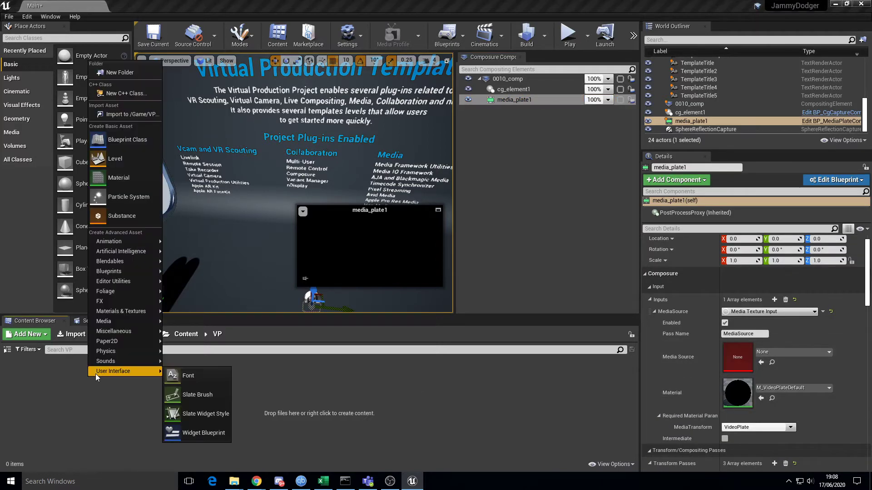
pyautogui.moveTo(131, 284)
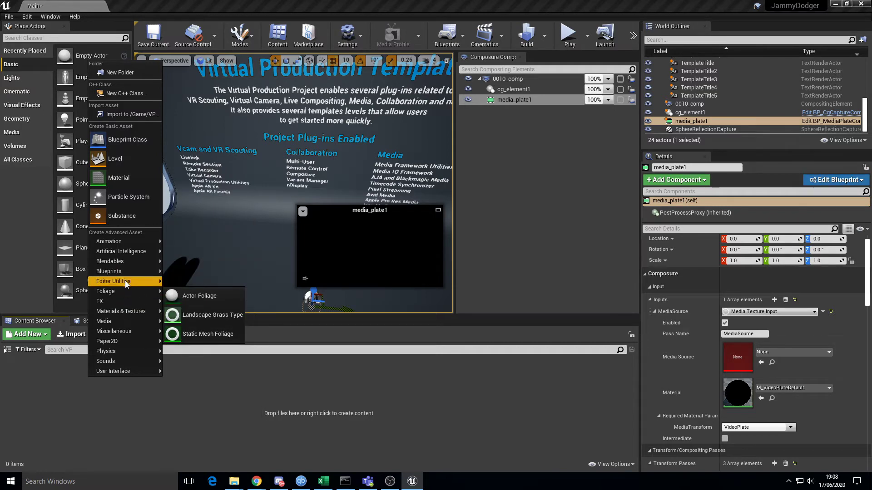
pyautogui.moveTo(121, 322)
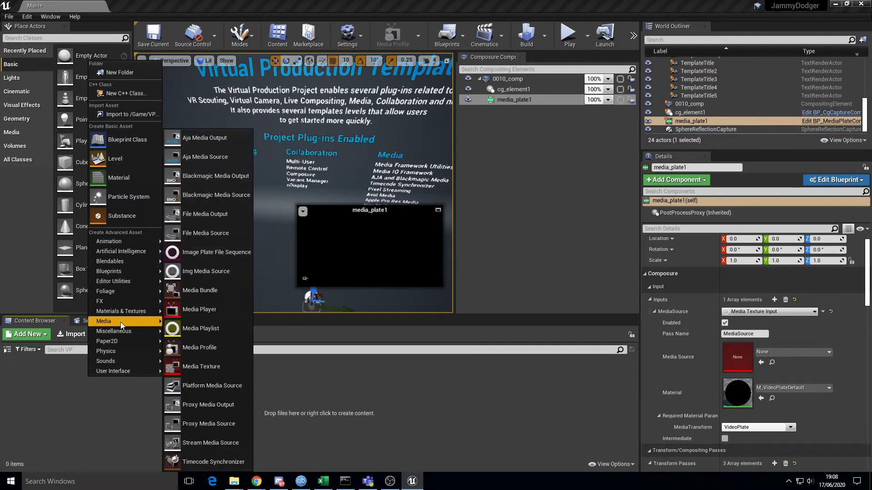
pyautogui.click(185, 312)
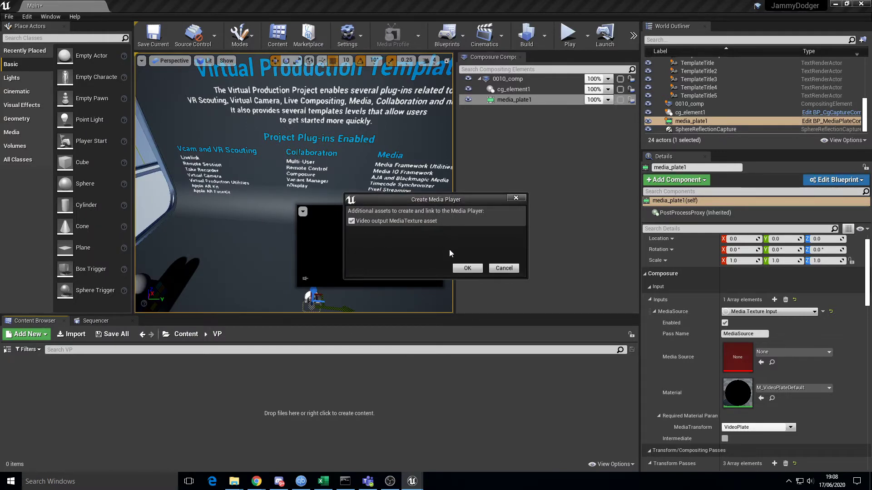
pyautogui.click(475, 269)
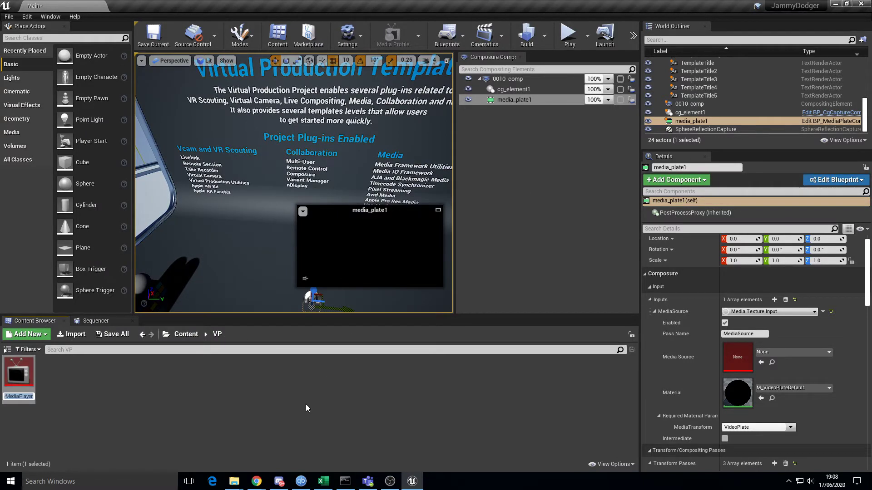
pyautogui.write('Livecam')
pyautogui.press('Return')
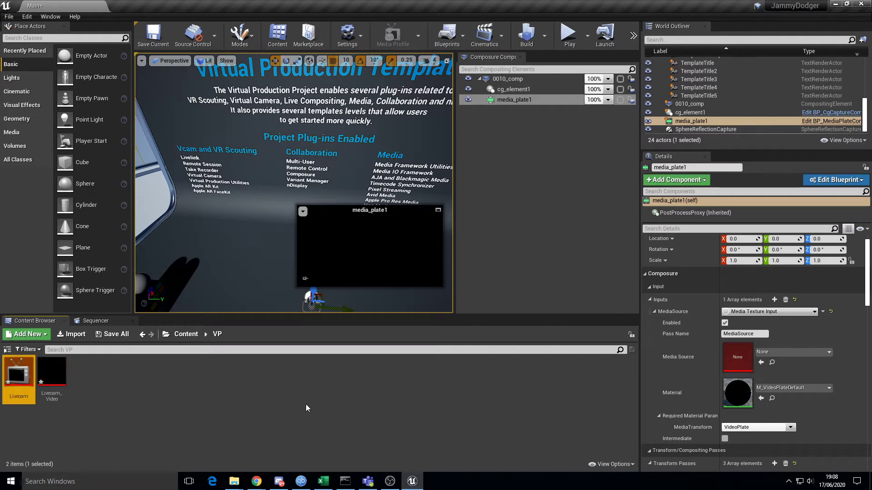
# - Set the Livecam media player's video capture device to Cam Link 4K, save the asset and minimize its editor
pyautogui.doubleClick(14, 370)
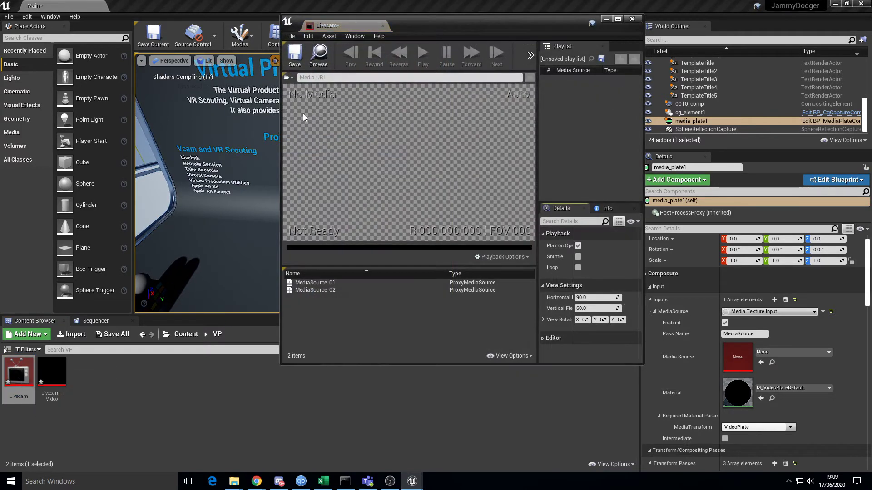
pyautogui.click(292, 77)
pyautogui.moveTo(299, 104)
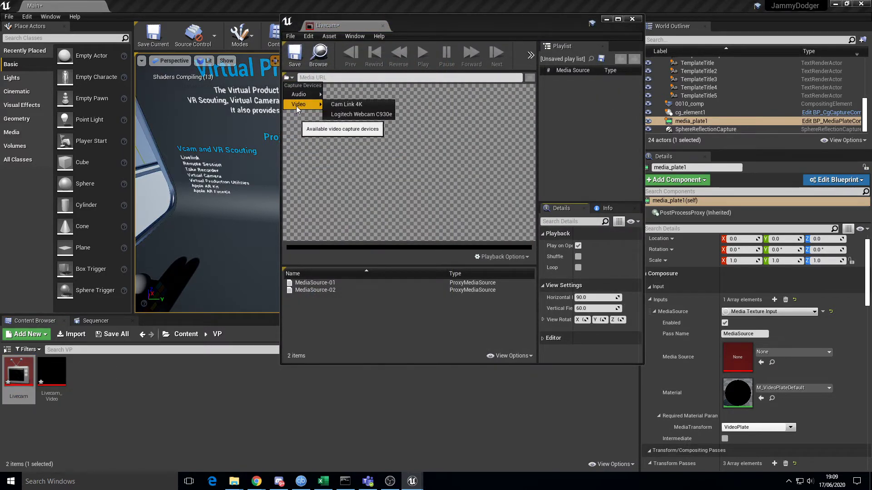
pyautogui.click(360, 104)
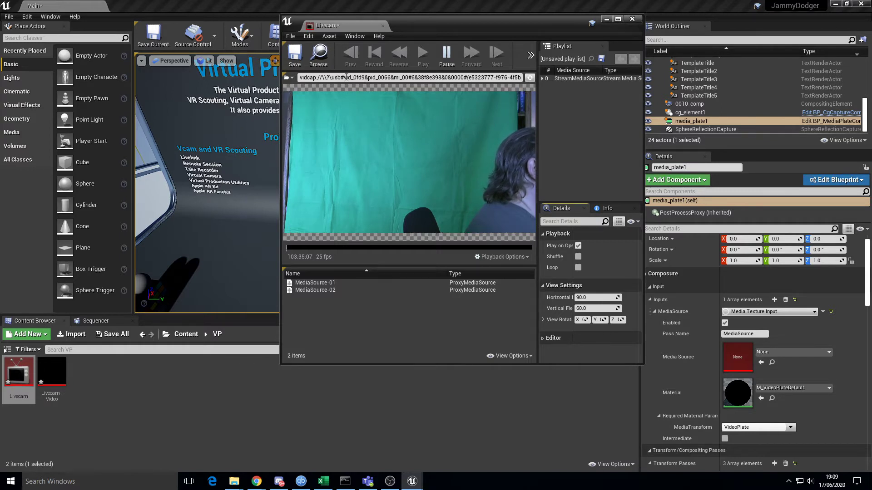
pyautogui.click(295, 57)
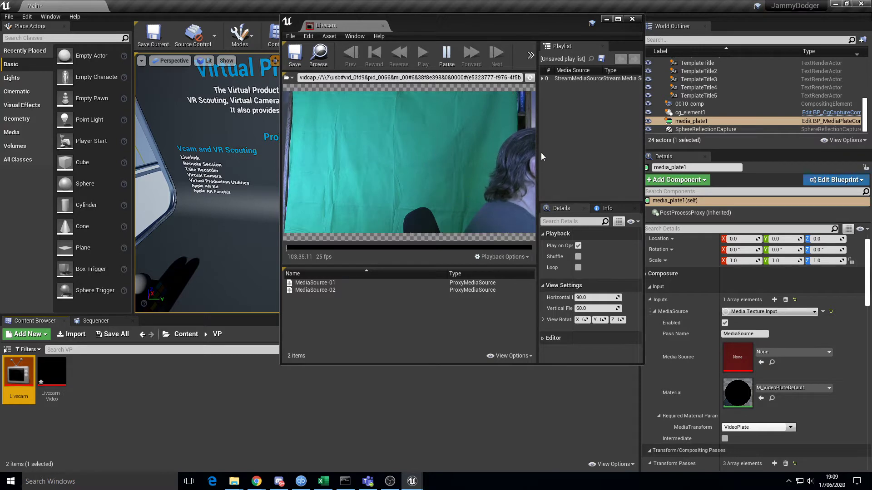
pyautogui.click(606, 19)
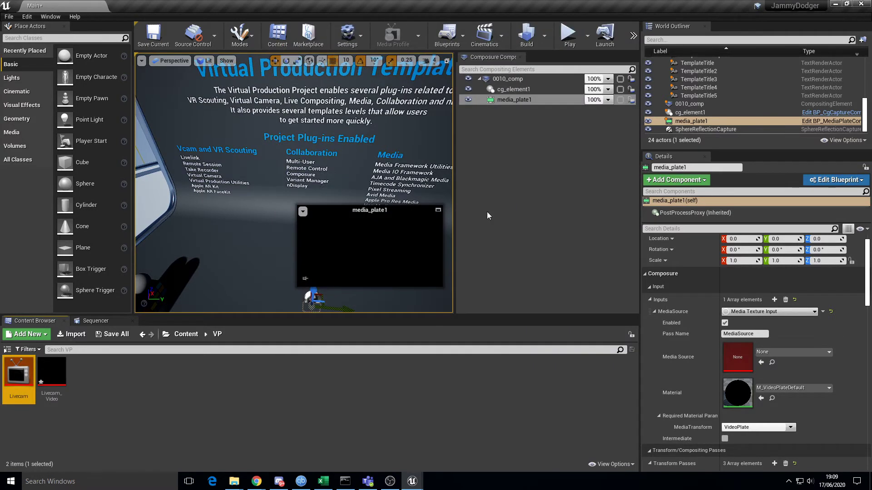
# - Check the Livecam_Video texture, and reopen the Livecam player to review its live feed and capture device options
pyautogui.click(63, 378)
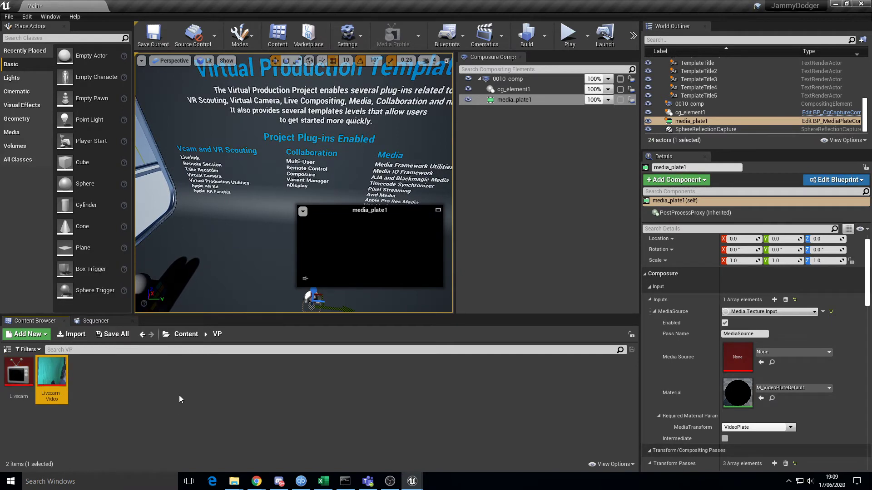
pyautogui.click(24, 375)
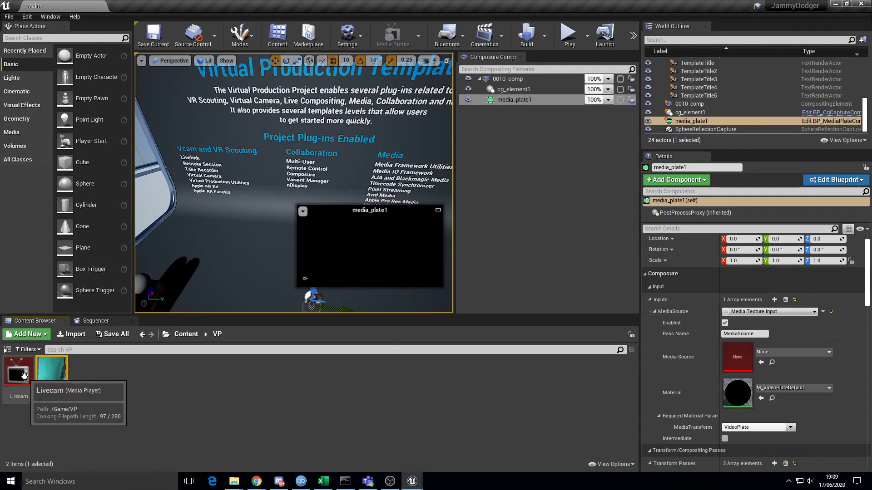
pyautogui.doubleClick(24, 375)
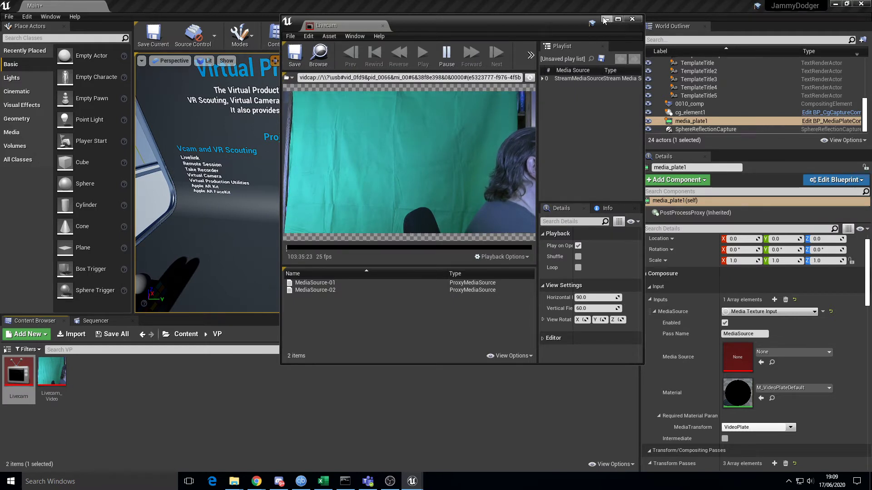
pyautogui.click(285, 77)
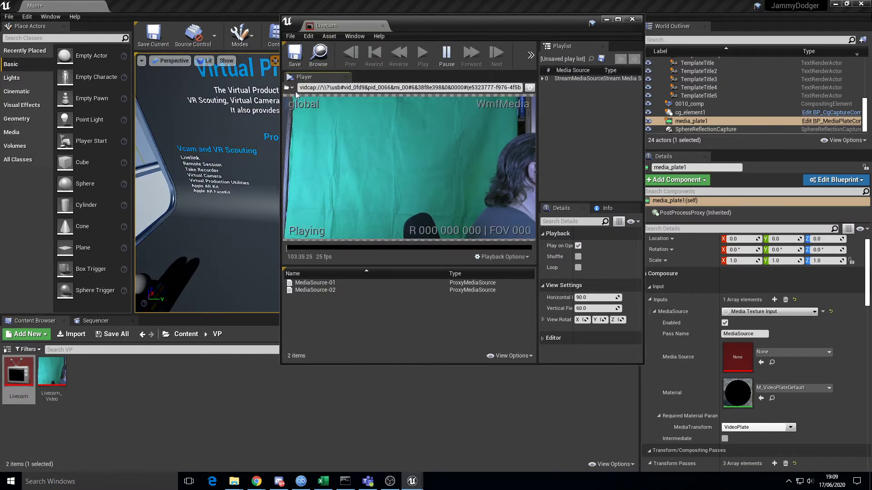
pyautogui.click(290, 87)
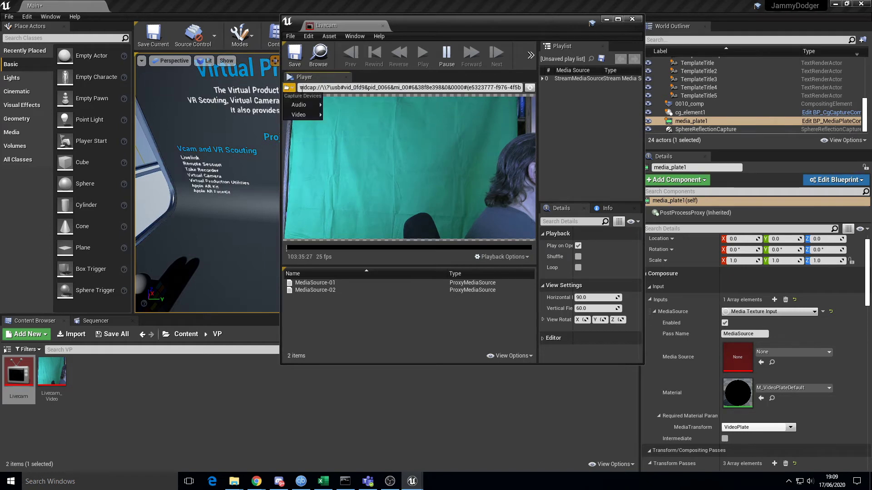
pyautogui.click(606, 20)
pyautogui.click(606, 20)
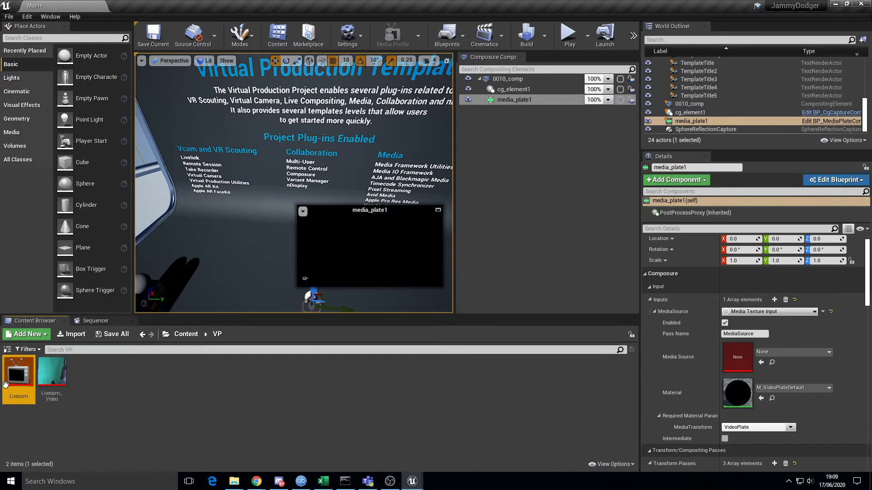
# - Try to assign the Livecam media player as the Media Source of media_plate1
pyautogui.moveTo(7, 384); pyautogui.dragTo(744, 356)
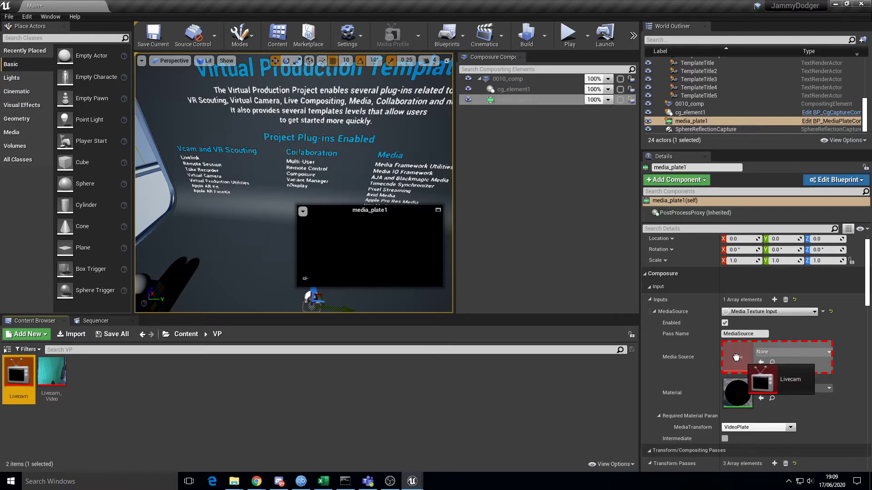
pyautogui.moveTo(736, 358); pyautogui.dragTo(392, 412)
pyautogui.click(528, 385)
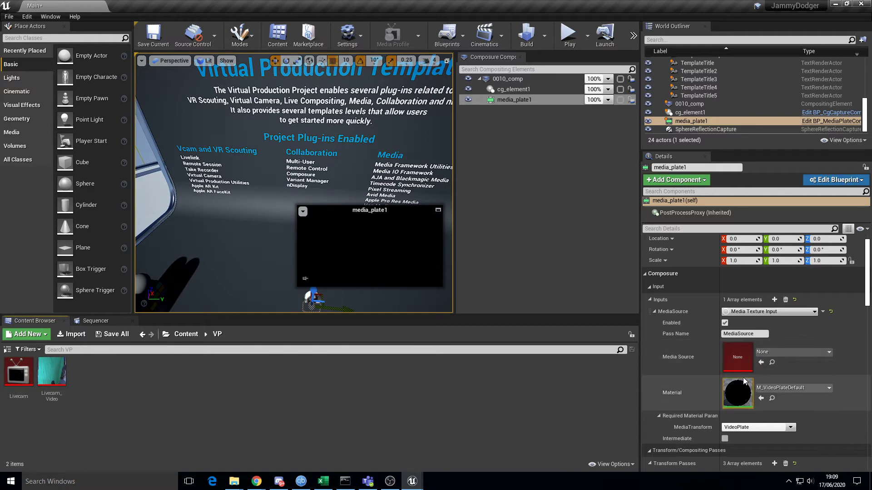
# - Assign the Livecam_Video texture as the Media Source of media_plate1
pyautogui.scroll(-3, 747, 363)
pyautogui.scroll(-6, 744, 375)
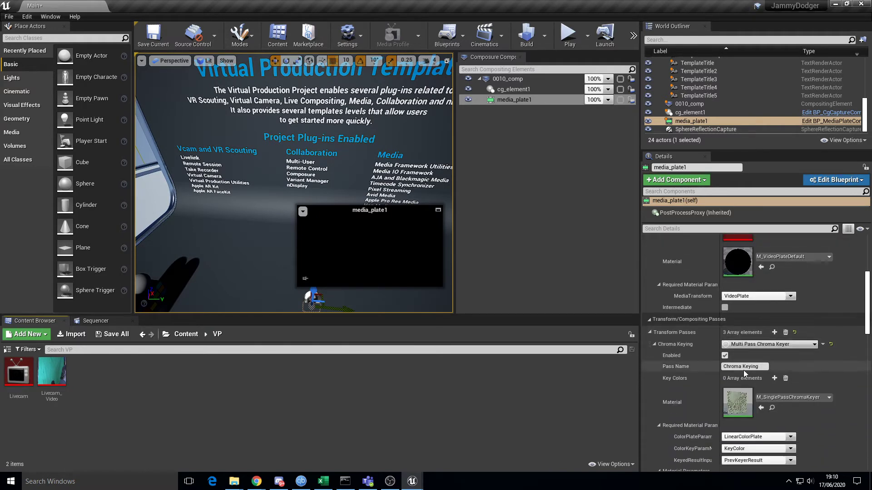
pyautogui.scroll(7, 744, 375)
pyautogui.moveTo(55, 374); pyautogui.dragTo(740, 326)
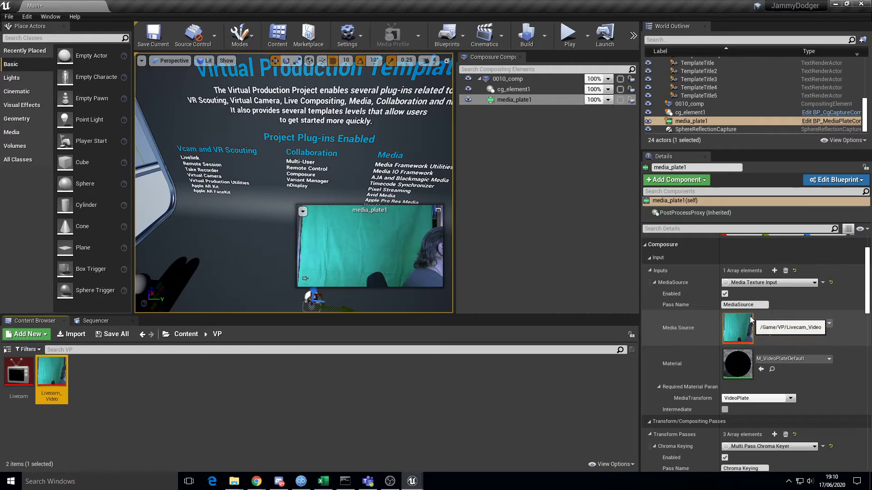
pyautogui.scroll(2, 786, 363)
pyautogui.scroll(-3, 785, 363)
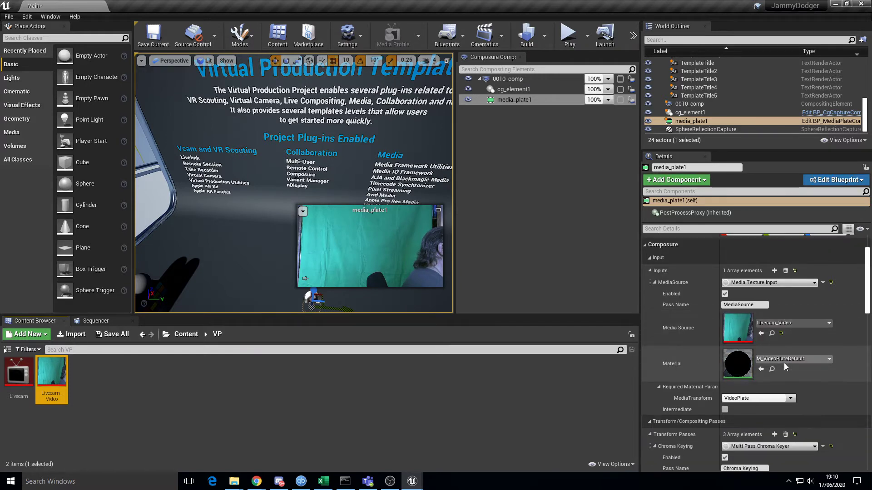
# - Add one key color entry to media_plate1's Chroma Keying transform pass
pyautogui.scroll(-1, 785, 370)
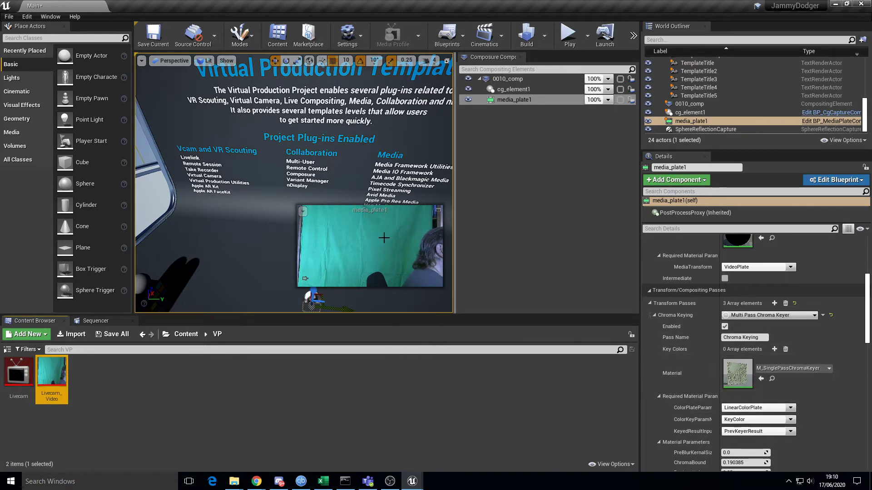
pyautogui.scroll(2, 726, 308)
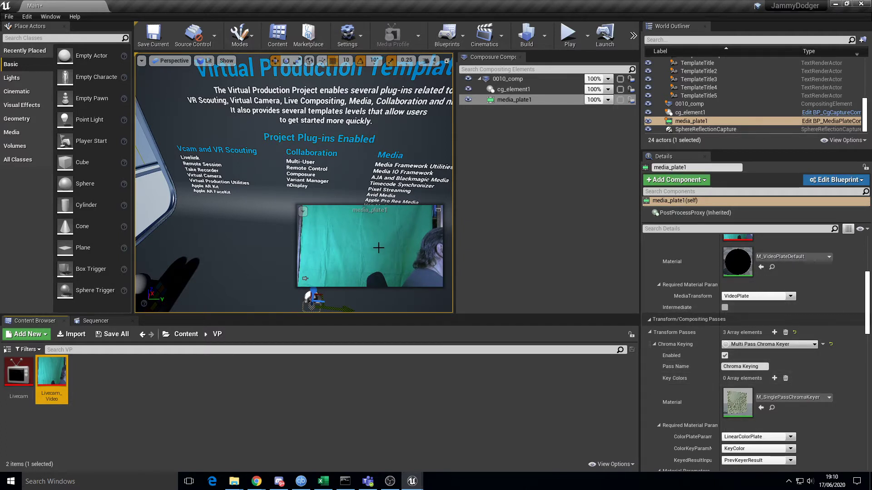
pyautogui.scroll(8, 849, 406)
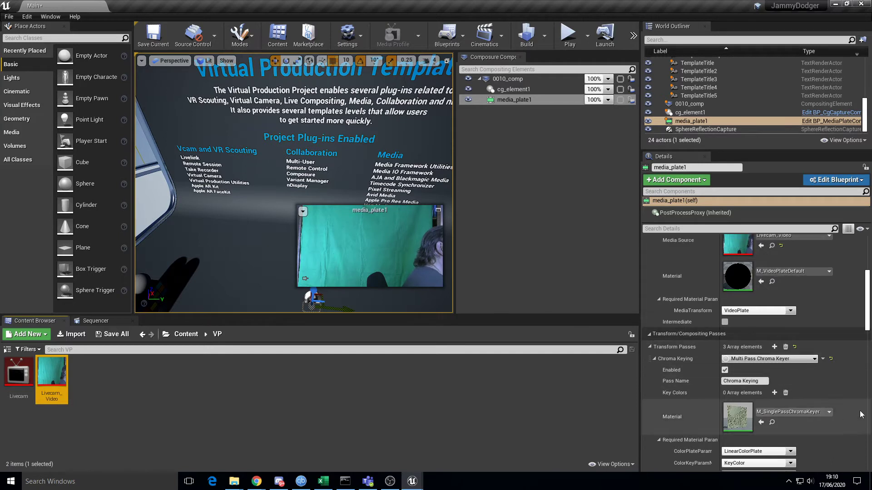
pyautogui.scroll(-7, 848, 405)
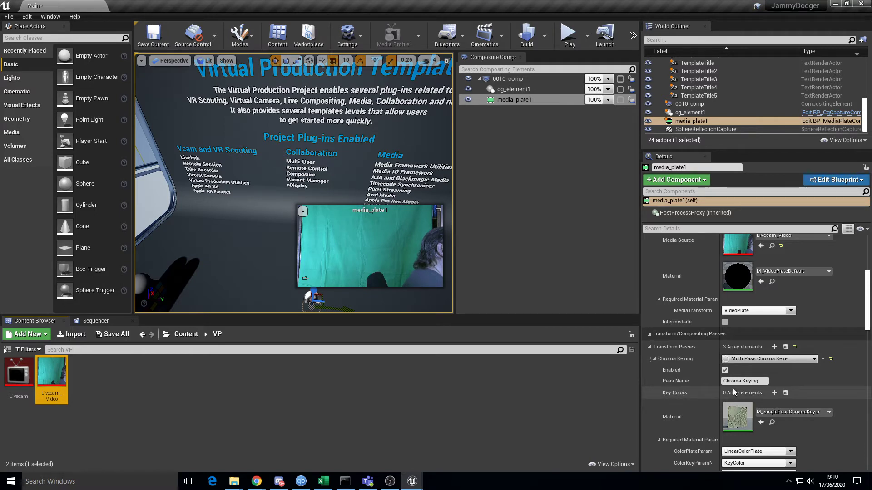
pyautogui.click(775, 392)
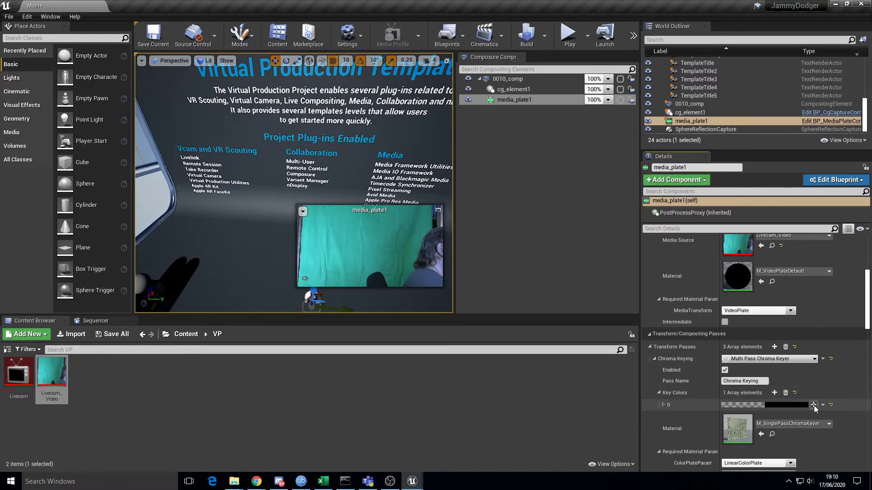
# - Sample the green screen across the media_plate1 preview as the averaged key color for entry 0 and accept it
pyautogui.click(813, 405)
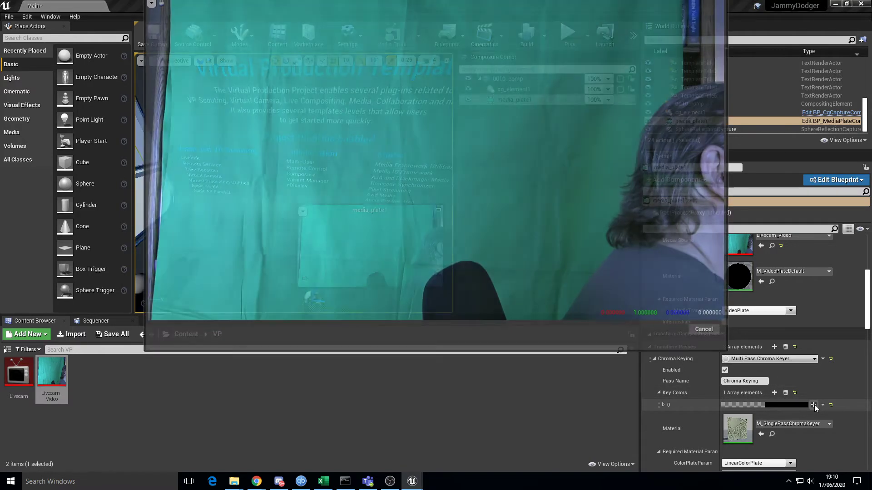
pyautogui.click(471, 144)
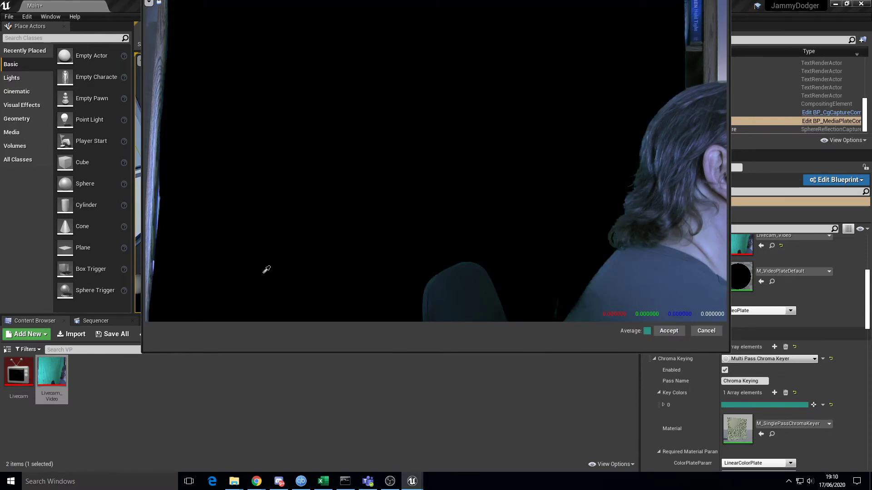
pyautogui.click(170, 312)
pyautogui.click(404, 217)
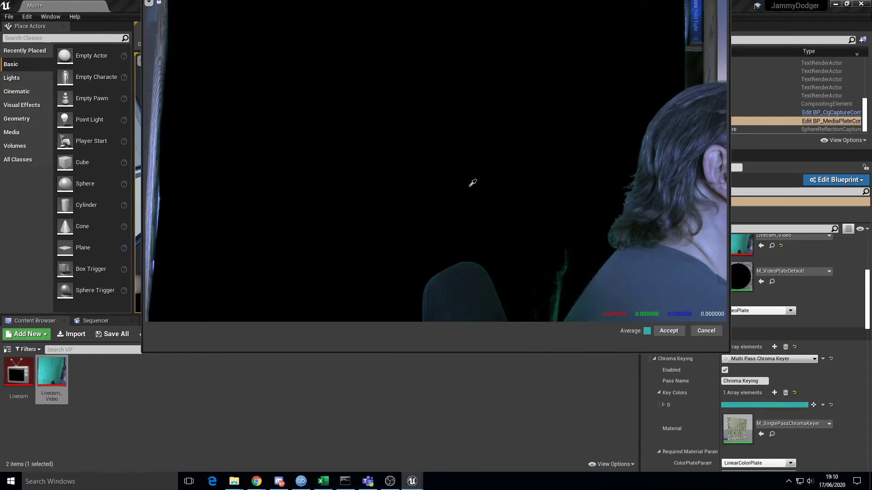
pyautogui.click(509, 189)
pyautogui.click(553, 256)
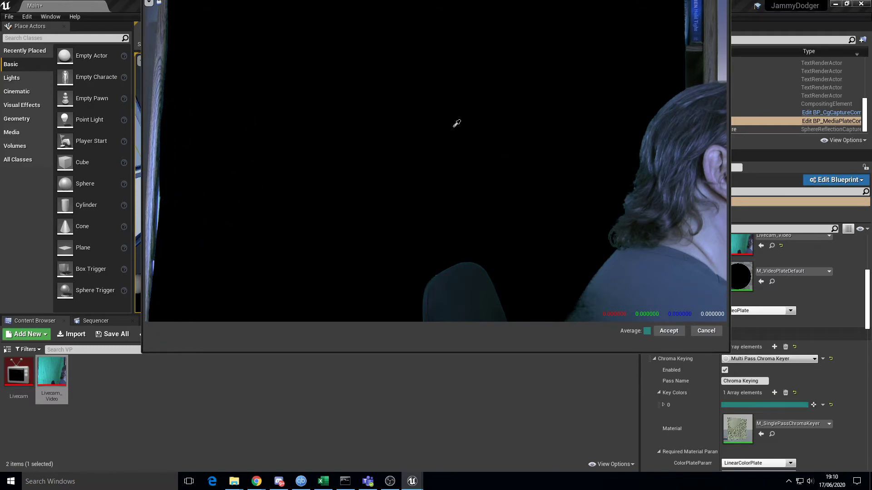
pyautogui.click(486, 107)
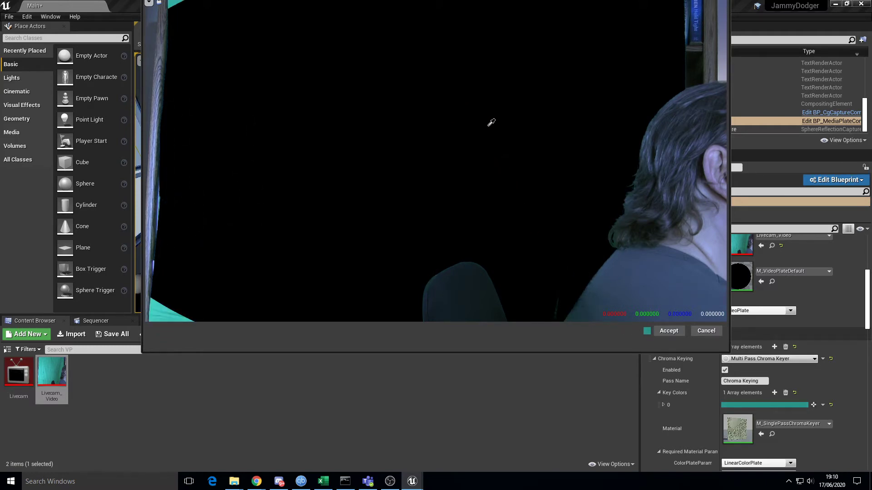
pyautogui.click(665, 330)
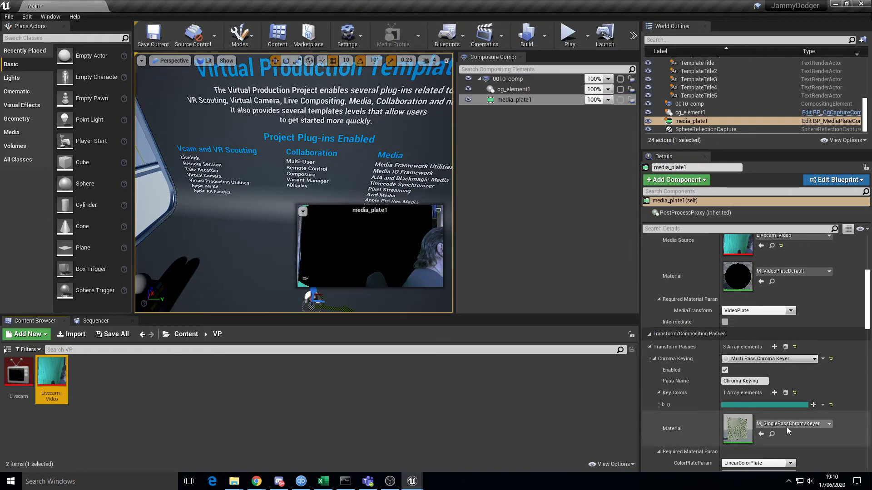
# - Raise DevignetteOuter to about 0.9986 in the material parameters of media_plate1's Chroma Keying pass
pyautogui.scroll(-5, 806, 382)
pyautogui.scroll(-4, 808, 380)
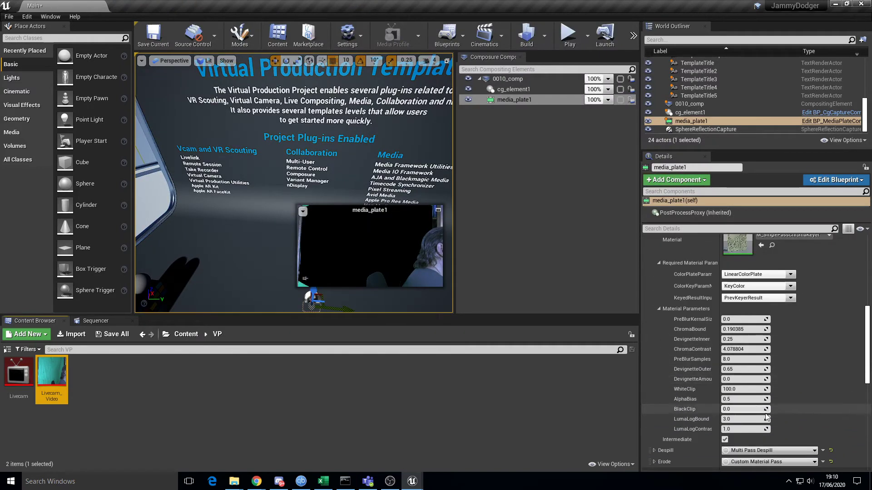
pyautogui.moveTo(730, 370); pyautogui.dragTo(745, 370)
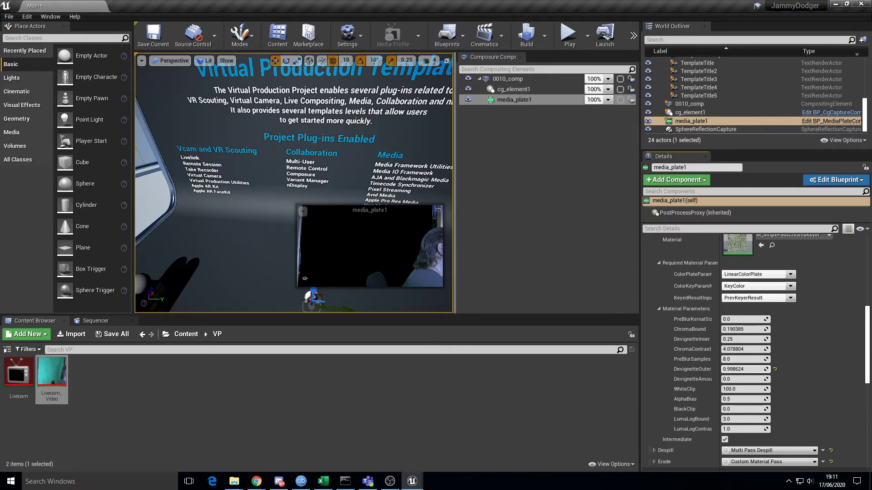
# - Compare the previews of cg_element1, media_plate1 and the parent 0010_comp
pyautogui.click(530, 89)
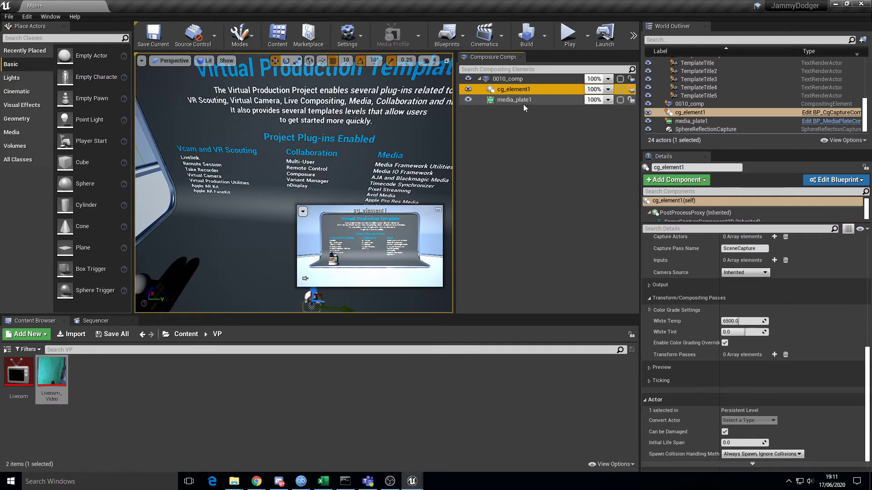
pyautogui.click(522, 99)
pyautogui.click(519, 89)
pyautogui.click(514, 79)
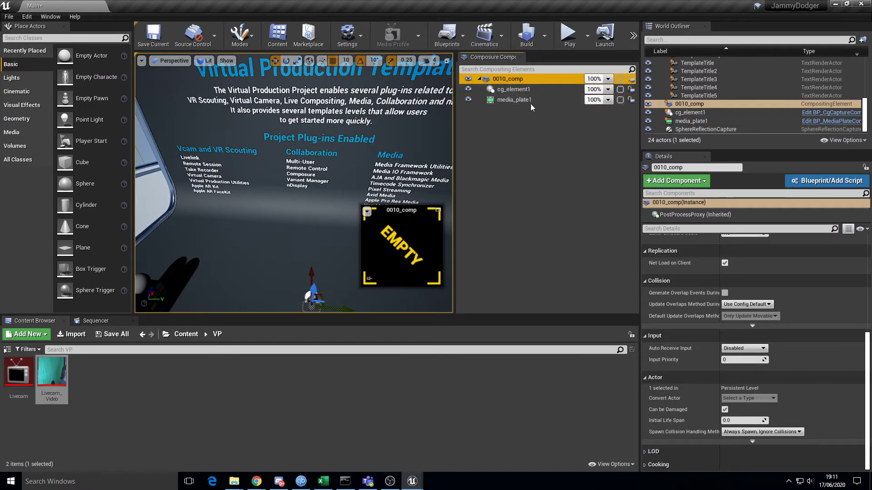
pyautogui.click(524, 79)
pyautogui.click(536, 131)
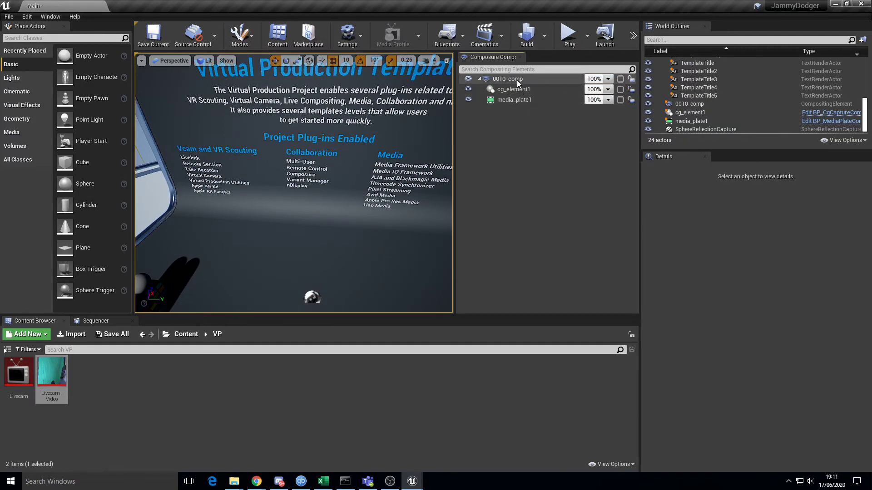
# - Add one Custom Material Pass to 0010_comp's Transform Passes and expand its settings
pyautogui.click(517, 80)
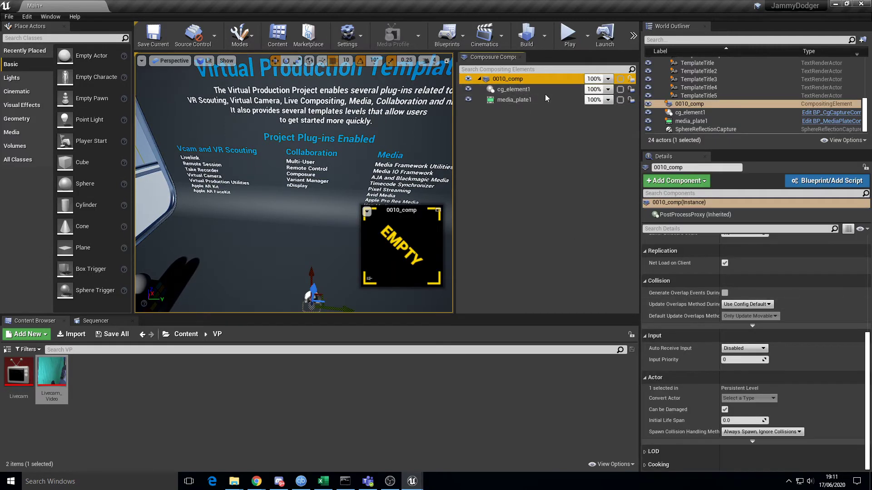
pyautogui.scroll(8, 783, 386)
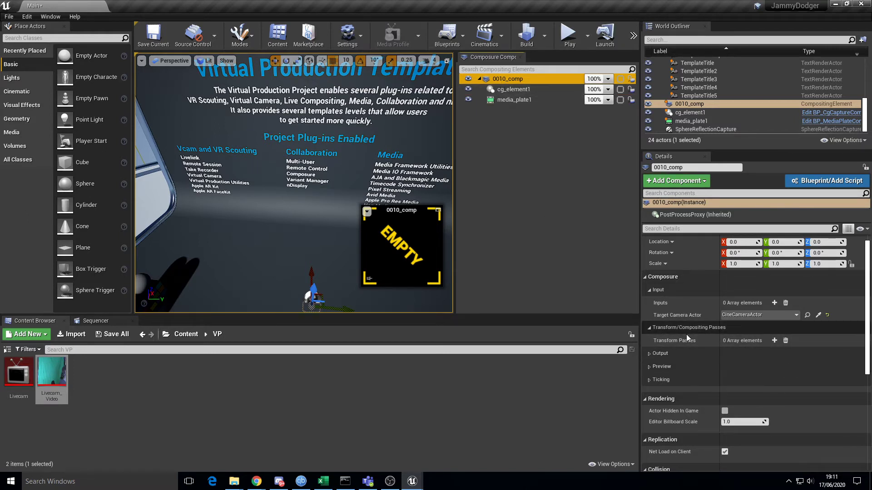
pyautogui.click(775, 341)
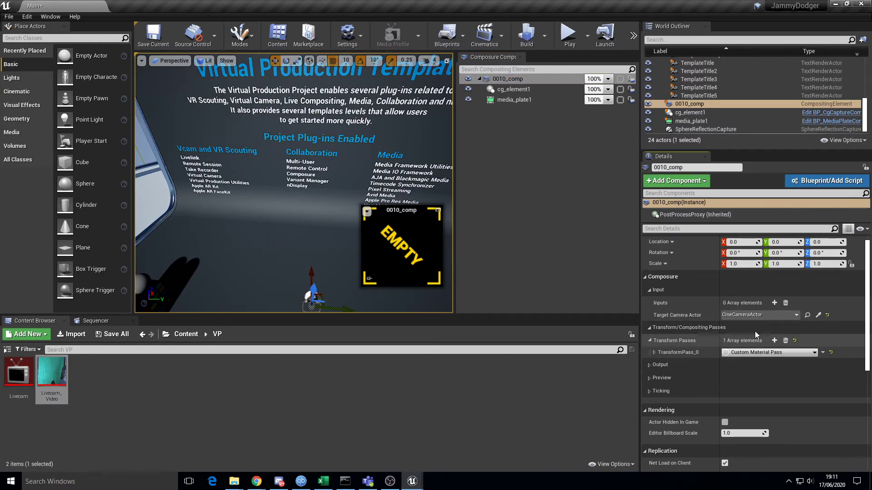
pyautogui.click(655, 352)
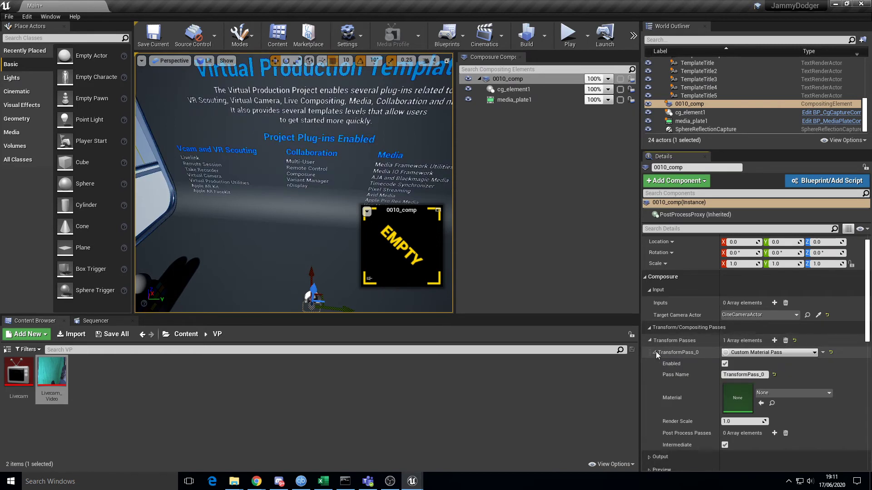
pyautogui.scroll(-2, 829, 391)
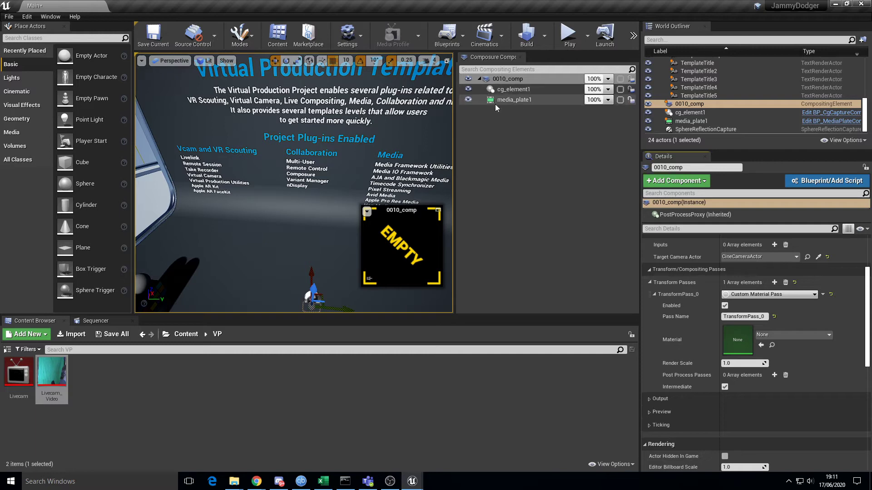
# - Create a new material named LiveBlend in the VP content folder
pyautogui.rightClick(120, 377)
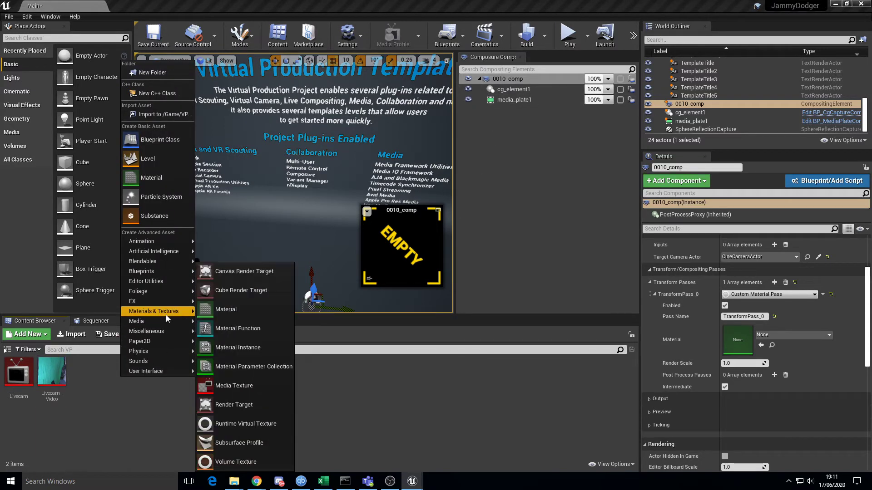
pyautogui.moveTo(159, 326)
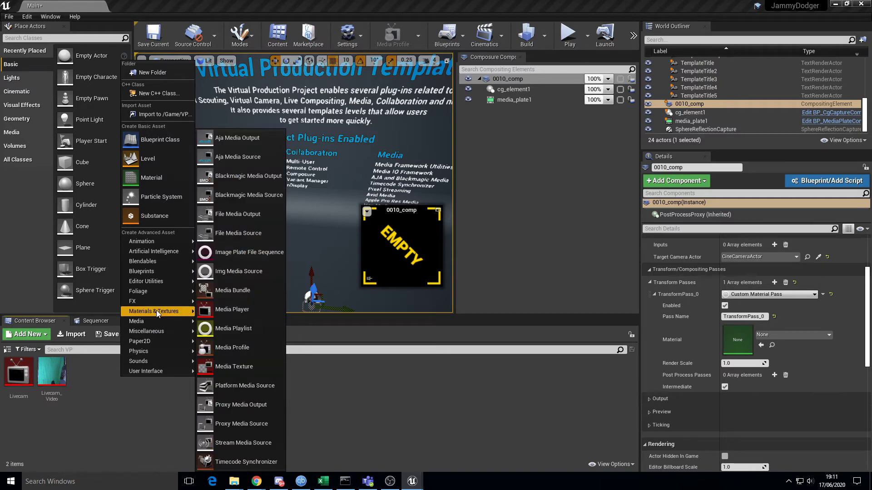
pyautogui.moveTo(156, 309)
pyautogui.click(212, 309)
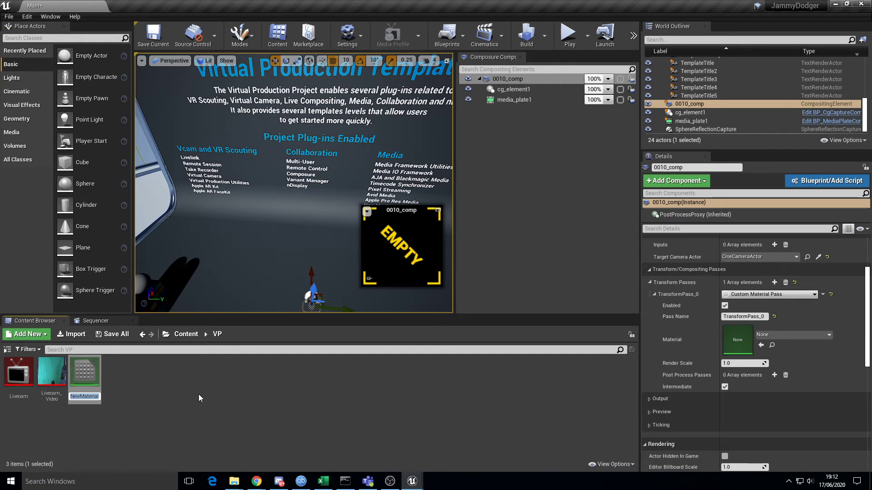
pyautogui.write('LiveBlehnd')
pyautogui.press('BackSpace')
pyautogui.press('BackSpace')
pyautogui.press('BackSpace')
pyautogui.write('nd')
pyautogui.press('Return')
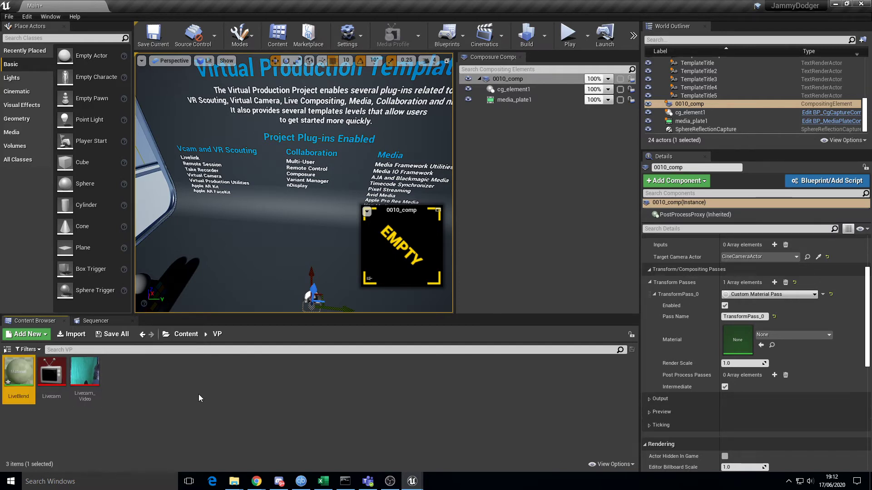
# - Open the LiveBlend material in a maximized editor and set its Material Domain to Post Process
pyautogui.doubleClick(34, 368)
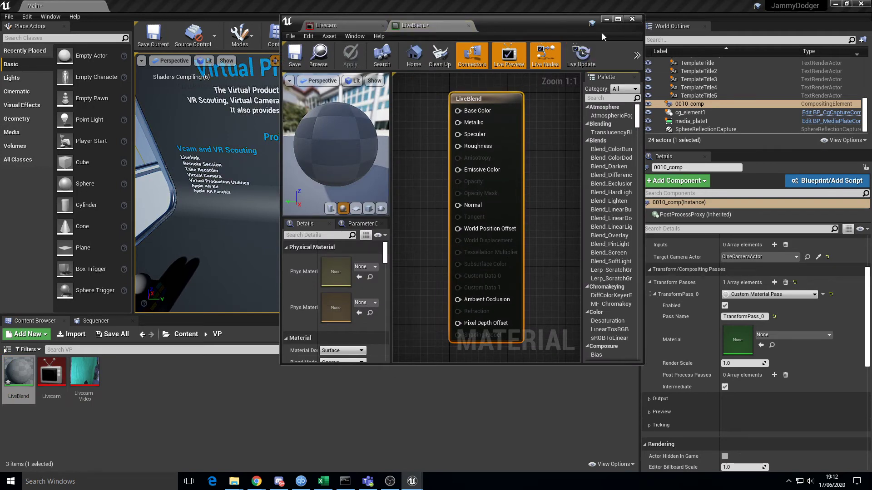
pyautogui.click(618, 19)
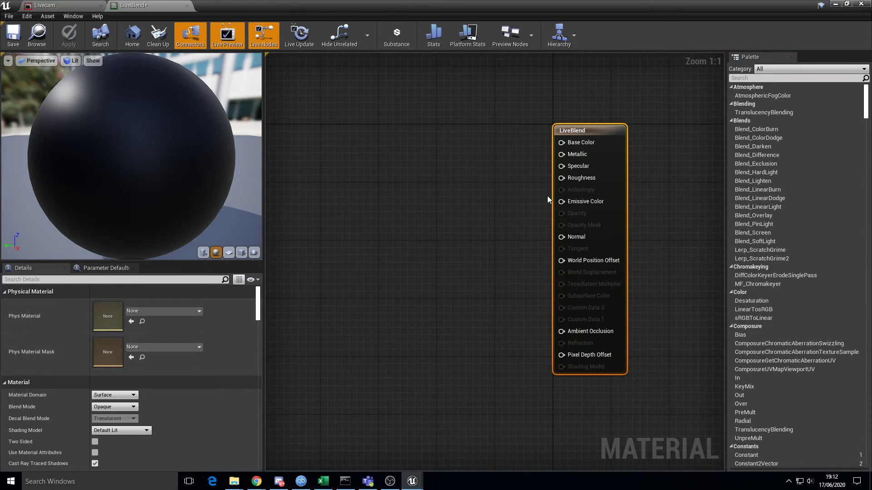
pyautogui.click(125, 399)
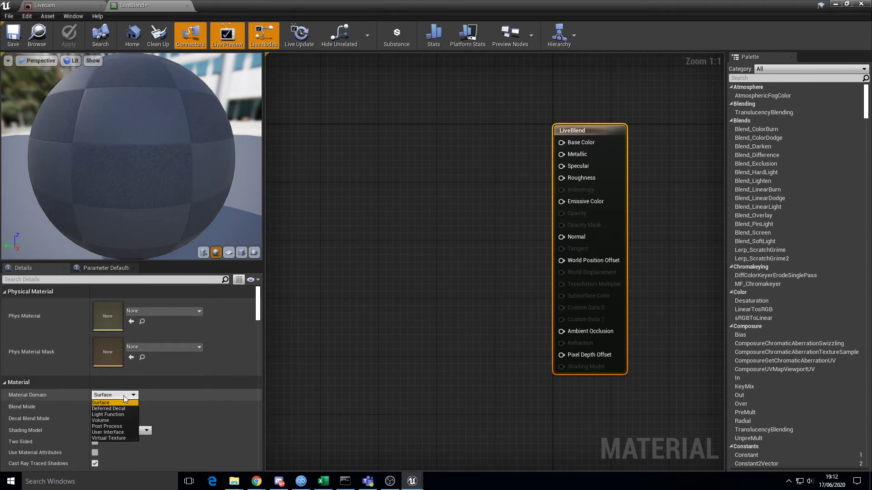
pyautogui.click(117, 429)
# - Find the alpha options in LiveBlend's details, enable Output Alpha under Post Process Material, and clear the search filter
pyautogui.scroll(-15, 244, 409)
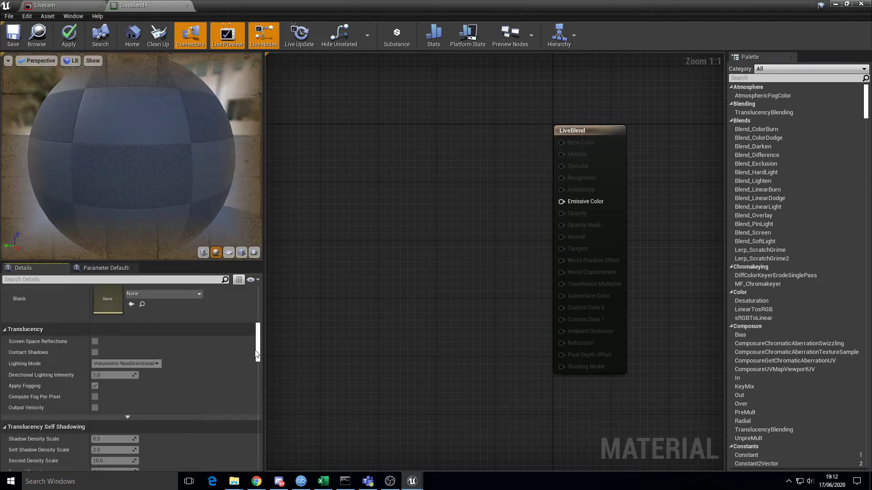
pyautogui.scroll(-10, 244, 409)
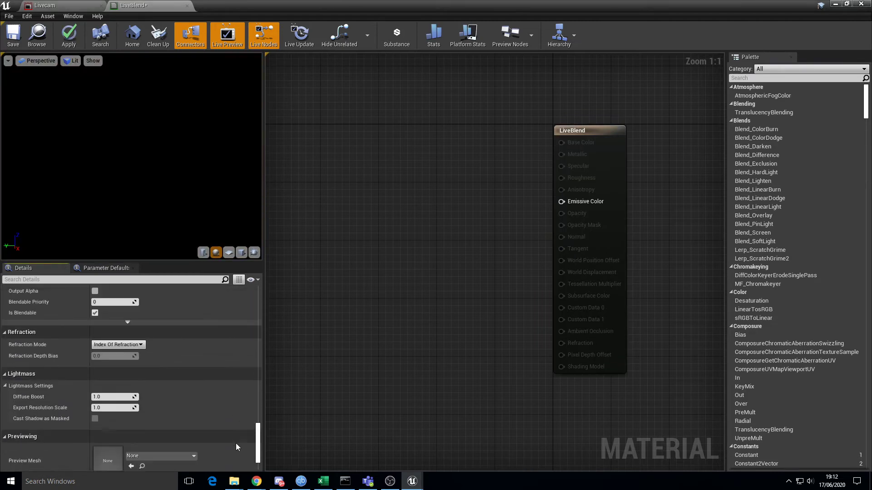
pyautogui.scroll(5, 235, 444)
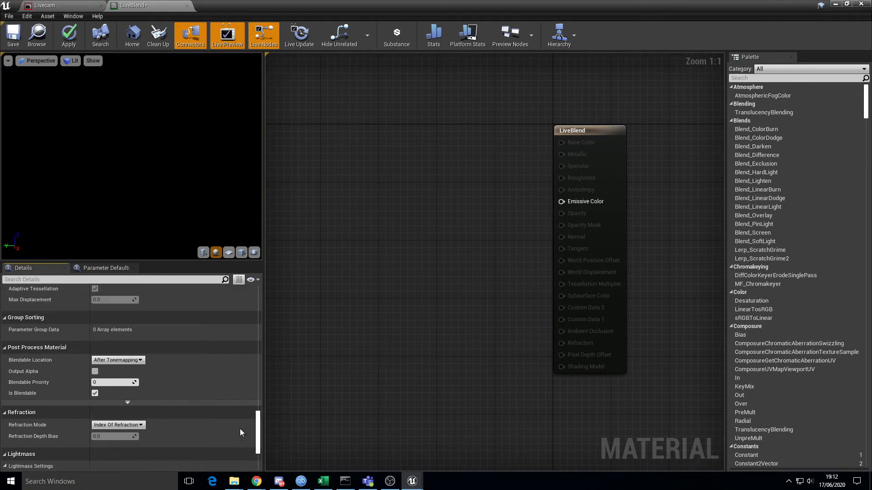
pyautogui.scroll(6, 240, 430)
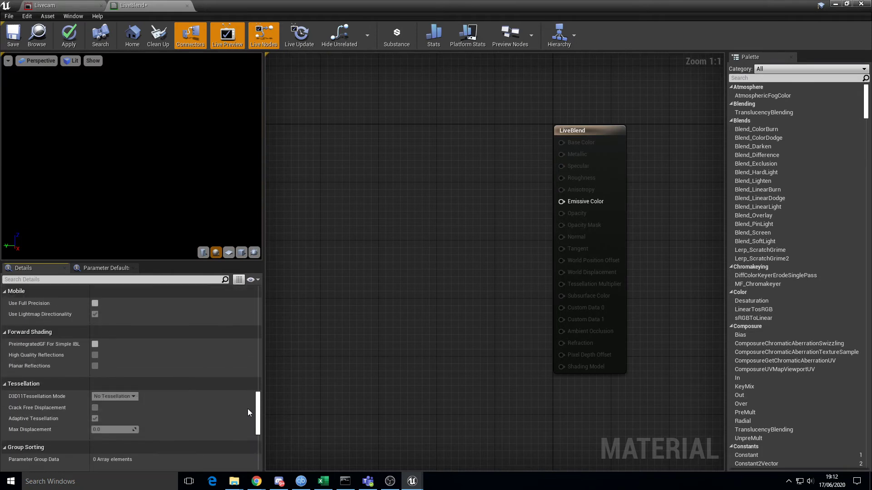
pyautogui.scroll(4, 251, 406)
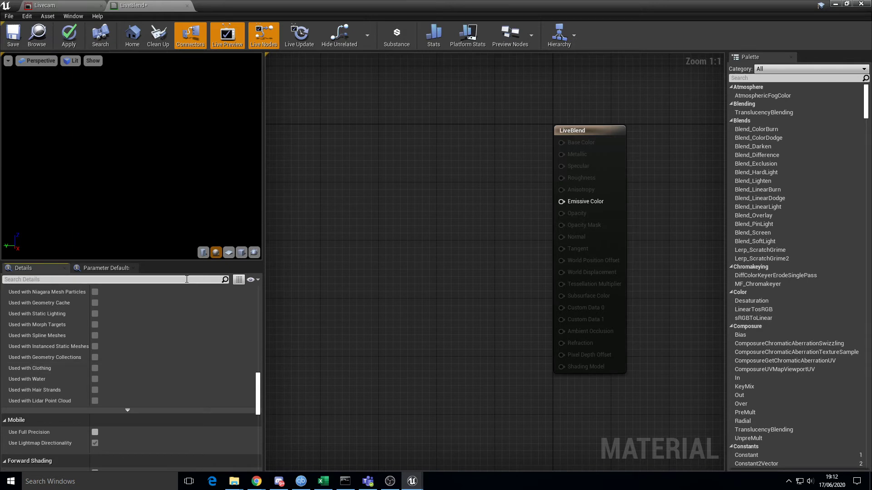
pyautogui.write('alp')
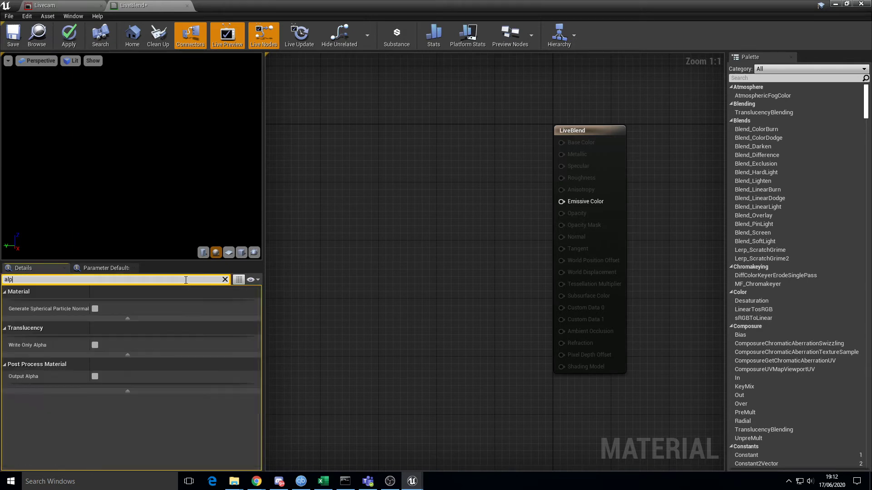
pyautogui.click(95, 376)
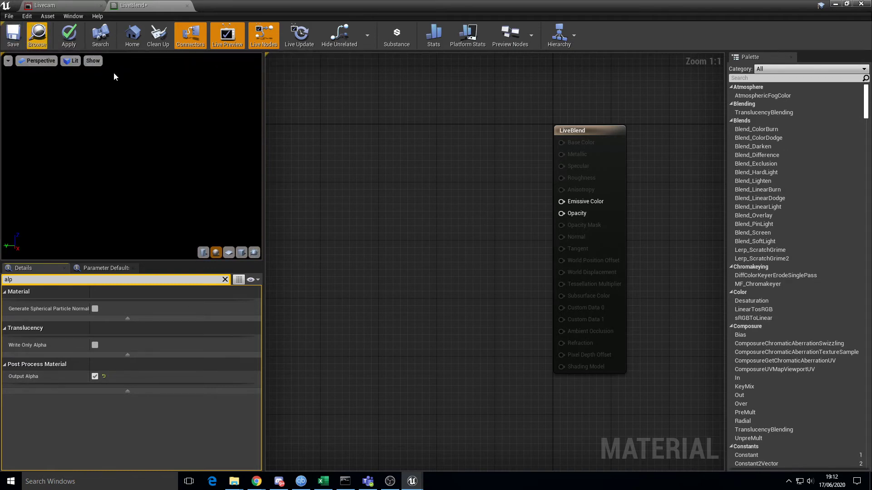
pyautogui.click(225, 280)
# - Add a TextureSampleParameter2D node to the LiveBlend graph, to the left of the material's output node
pyautogui.moveTo(353, 140)
pyautogui.mouseDown(button='right')
pyautogui.moveTo(426, 166)
pyautogui.moveTo(362, 130)
pyautogui.mouseUp(button='right')
pyautogui.rightClick(331, 118)
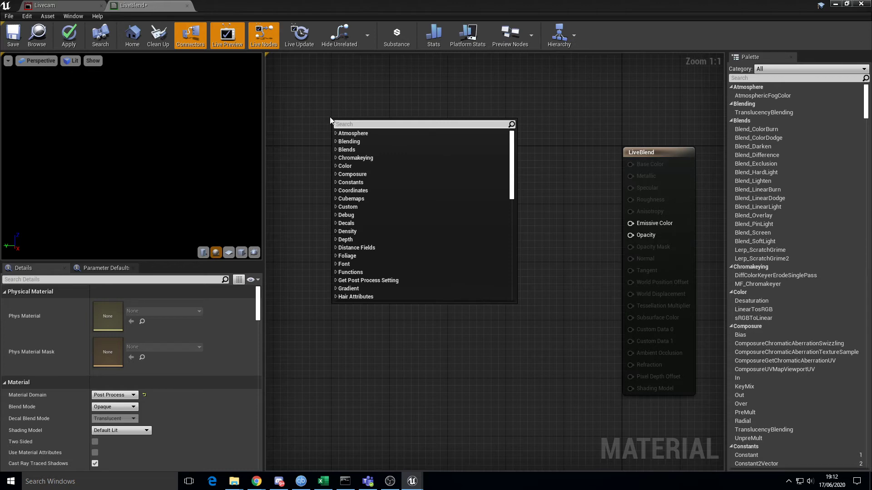
pyautogui.write('texsa')
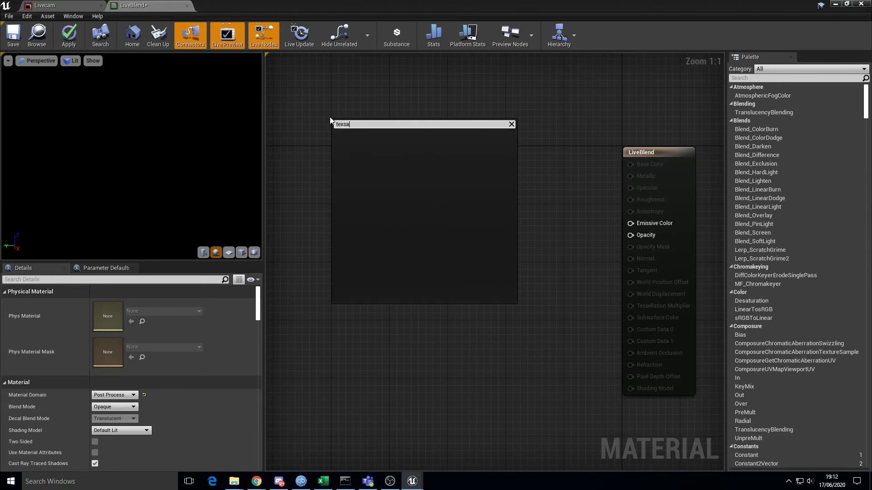
pyautogui.press('BackSpace')
pyautogui.press('BackSpace')
pyautogui.write('tu')
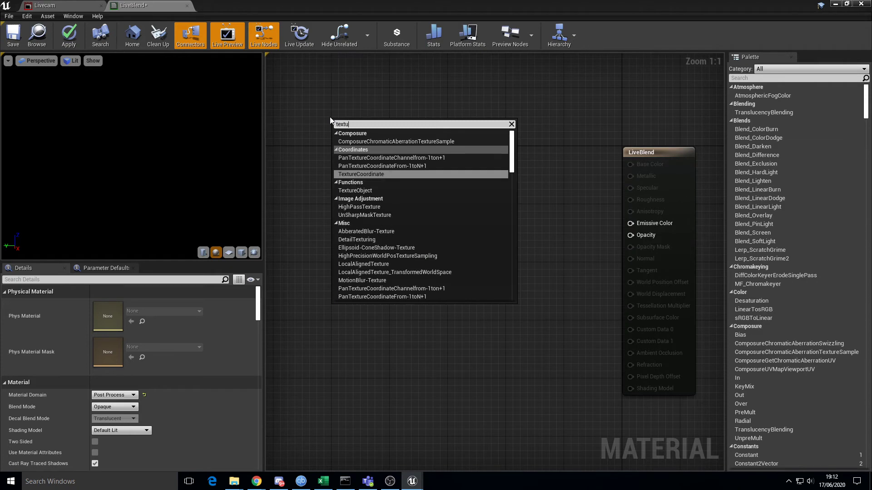
pyautogui.write('resam')
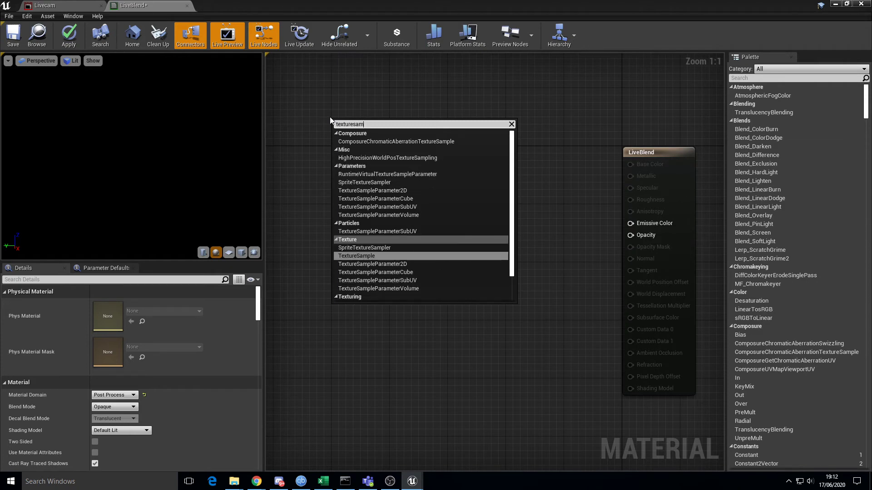
pyautogui.click(393, 267)
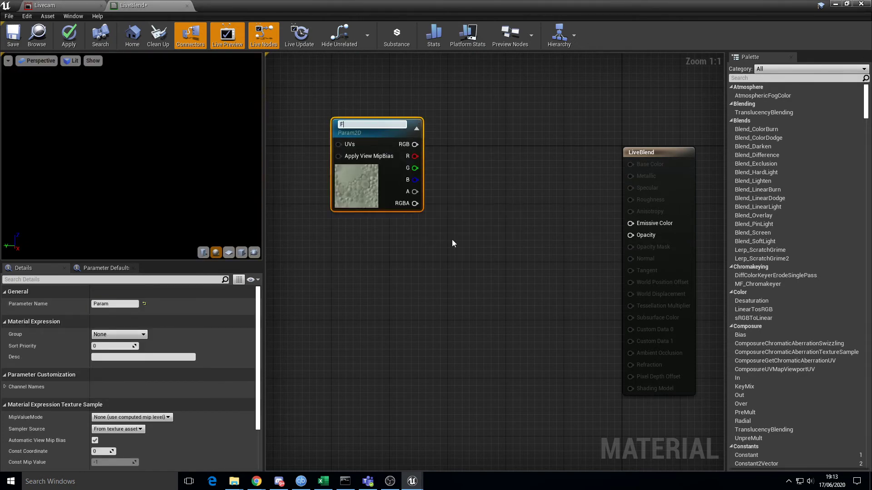
# - Name the new texture parameter node Foreground
pyautogui.write('Foregraound')
pyautogui.press('Return')
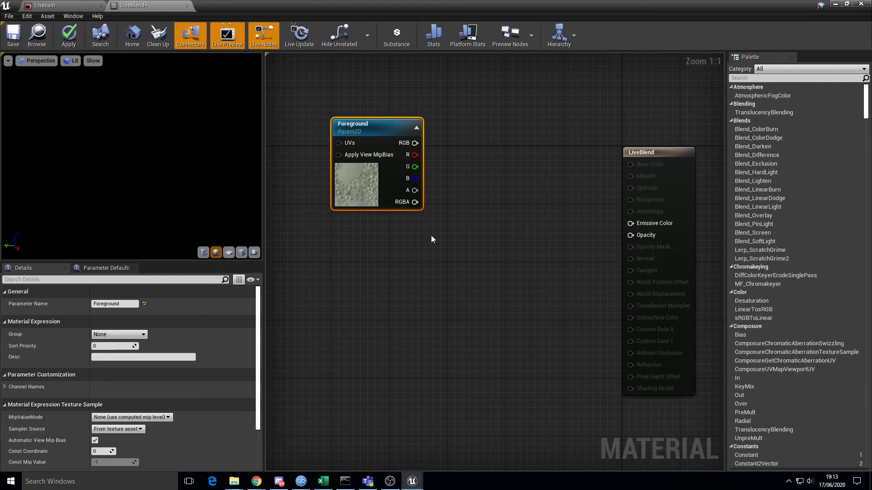
pyautogui.click(372, 123)
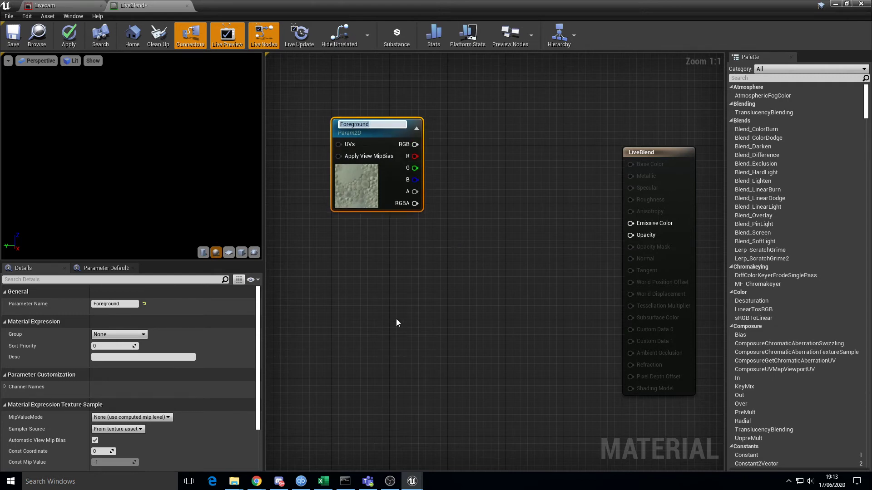
pyautogui.click(449, 194)
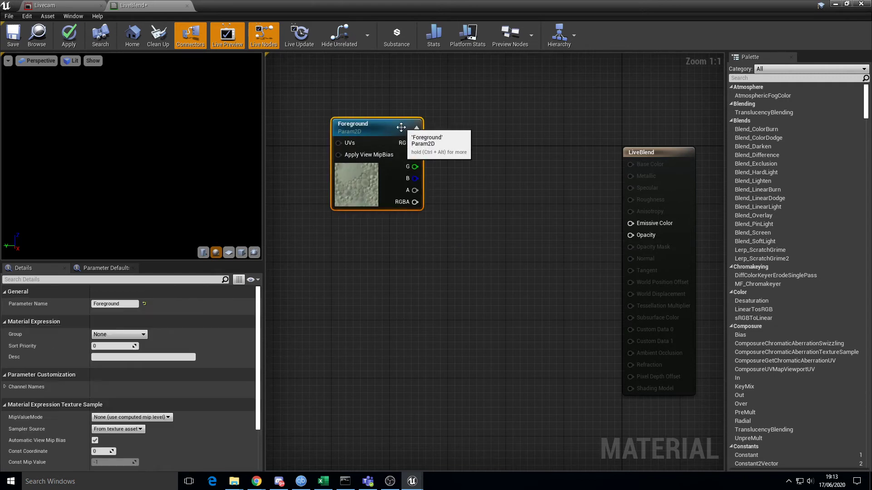
# - Duplicate the Foreground texture parameter, name the copy Background, and align it directly beneath the original
pyautogui.hotkey('ctrl', 'w')
pyautogui.moveTo(425, 195); pyautogui.dragTo(380, 272)
pyautogui.doubleClick(379, 254)
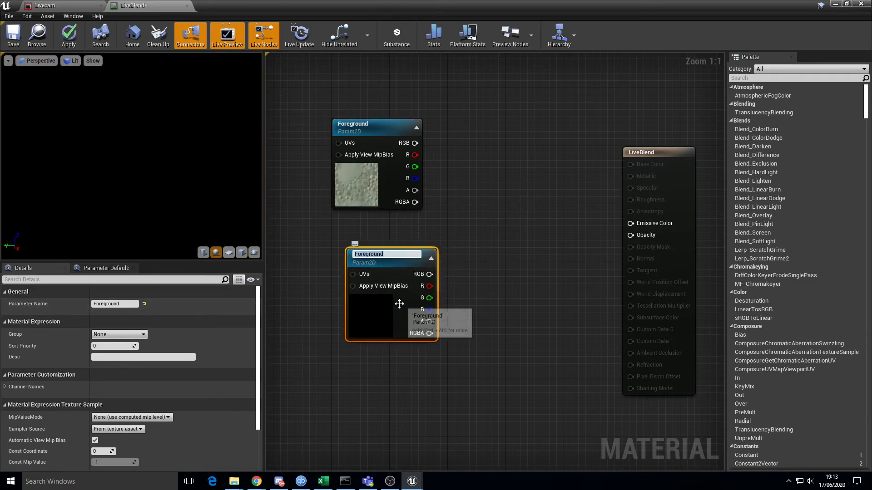
pyautogui.write('Back')
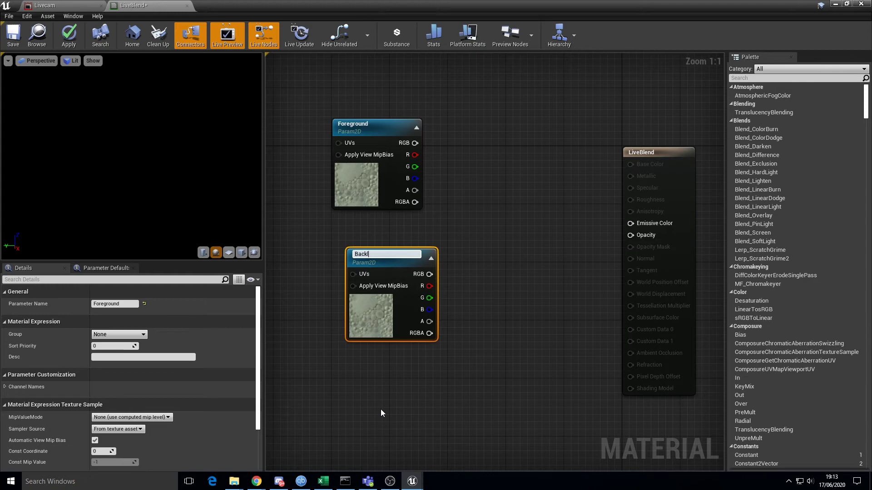
pyautogui.press('Return')
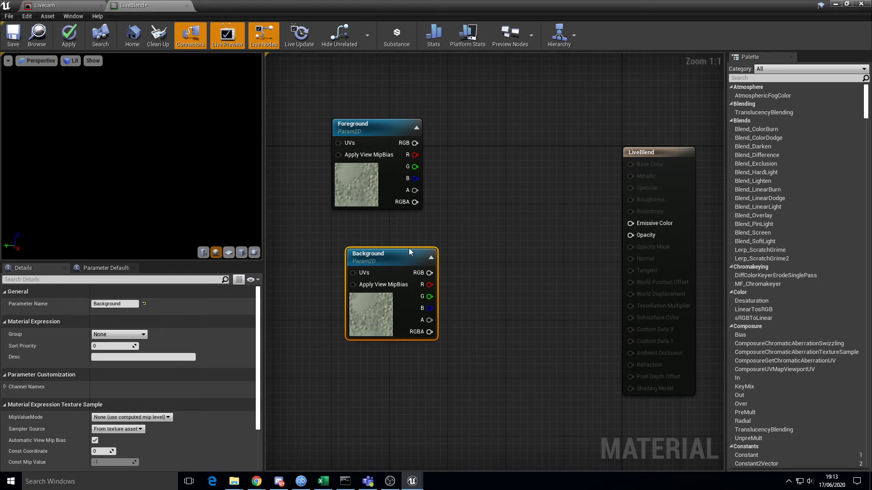
pyautogui.moveTo(397, 259); pyautogui.dragTo(383, 253)
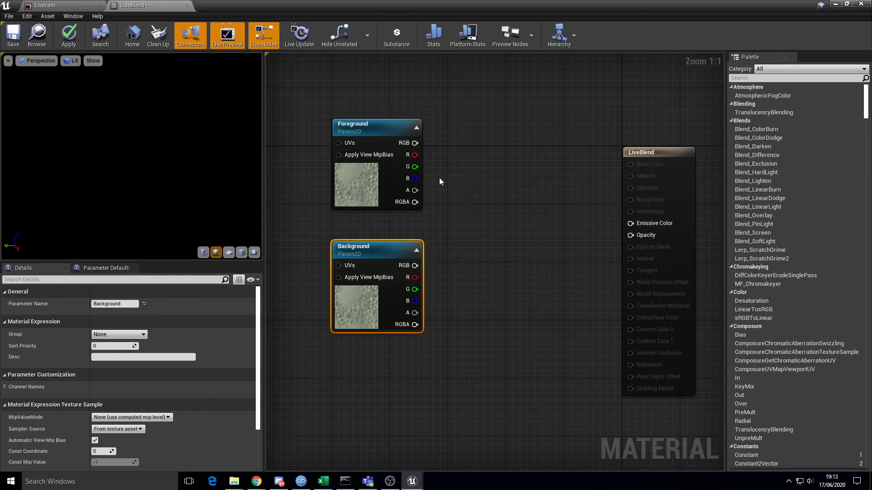
# - Add an Over node, feeding Foreground's RGBA into its A input and Background's RGBA into its B input
pyautogui.moveTo(415, 202); pyautogui.dragTo(479, 182)
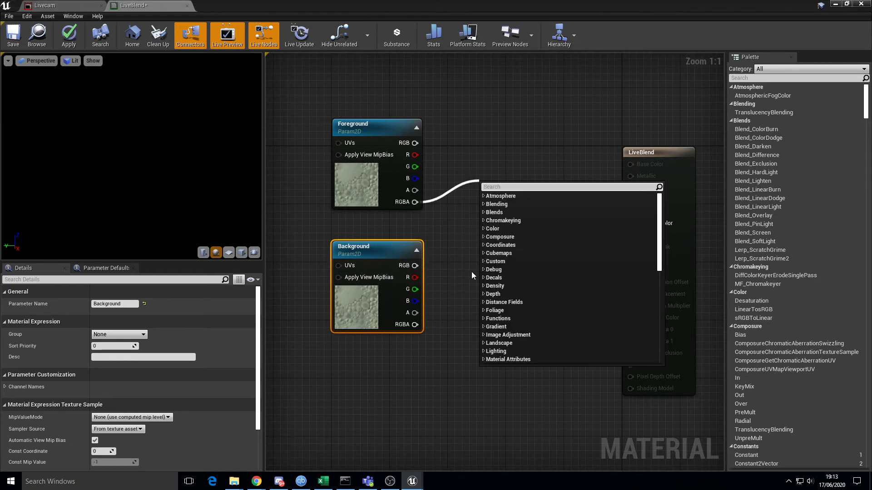
pyautogui.write('over')
pyautogui.press('Return')
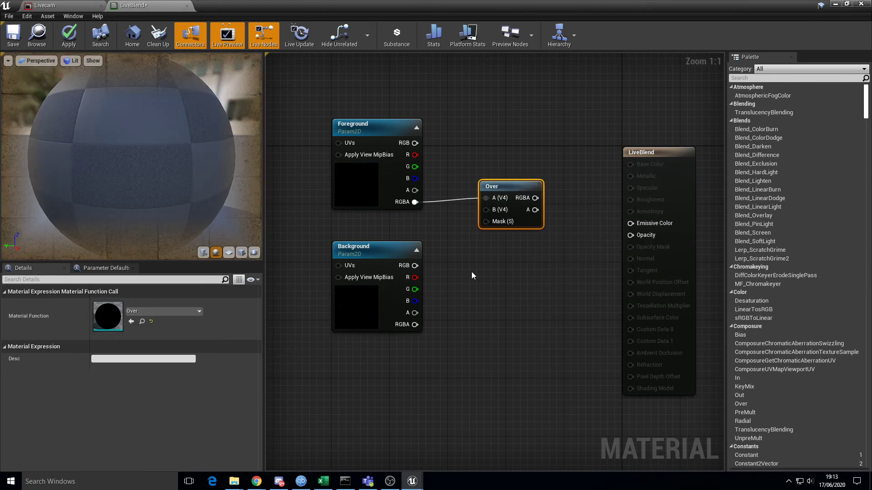
pyautogui.moveTo(415, 324); pyautogui.dragTo(486, 210)
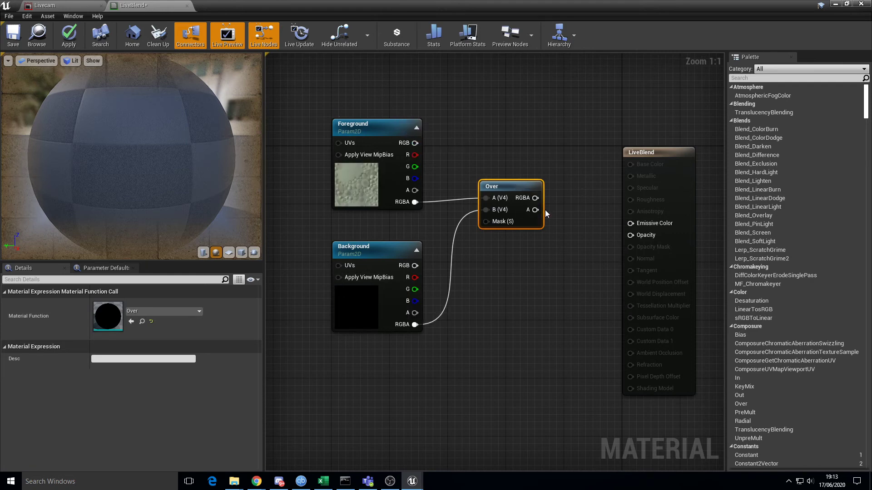
# - Connect Over's RGBA output to Emissive Color and its A output to Opacity, and save the LiveBlend material
pyautogui.moveTo(535, 198); pyautogui.dragTo(634, 228)
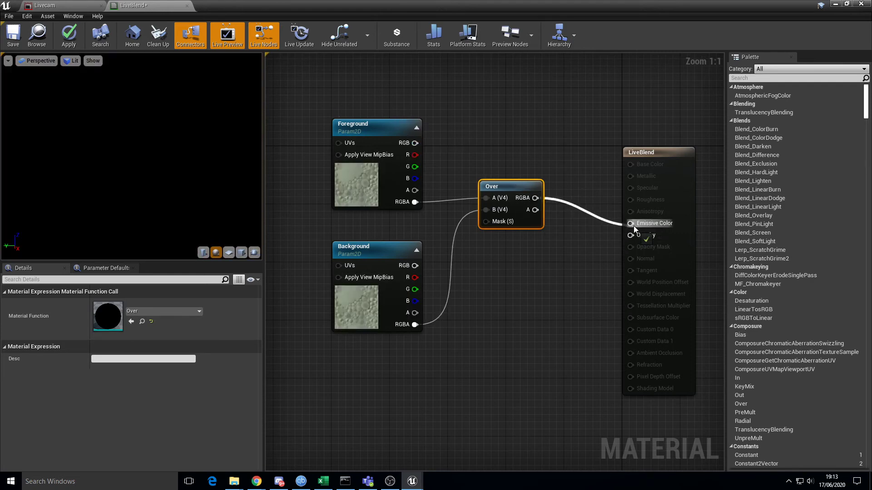
pyautogui.moveTo(536, 210); pyautogui.dragTo(636, 235)
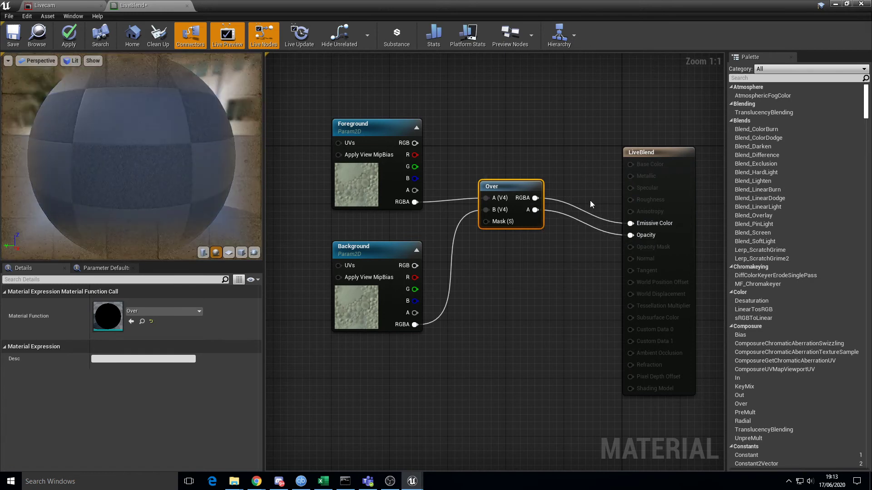
pyautogui.click(14, 37)
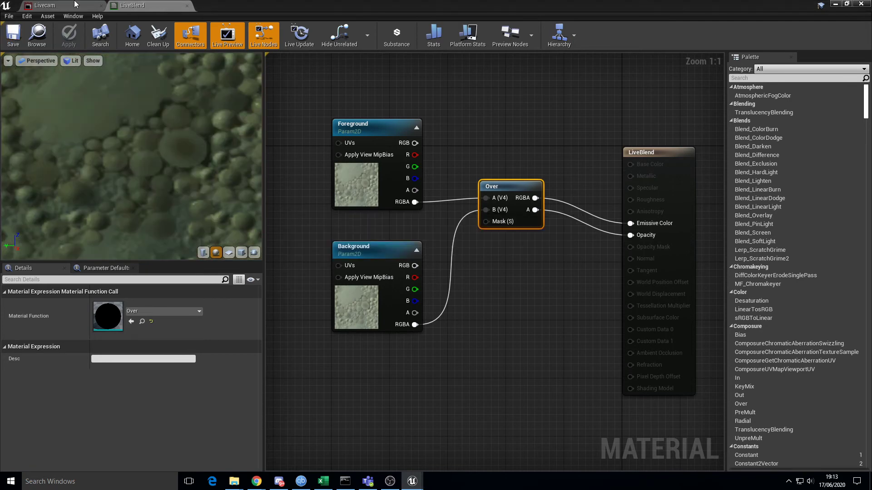
# - Return to the level editor and assign LiveBlend as the material of 0010_comp's custom material pass
pyautogui.click(71, 5)
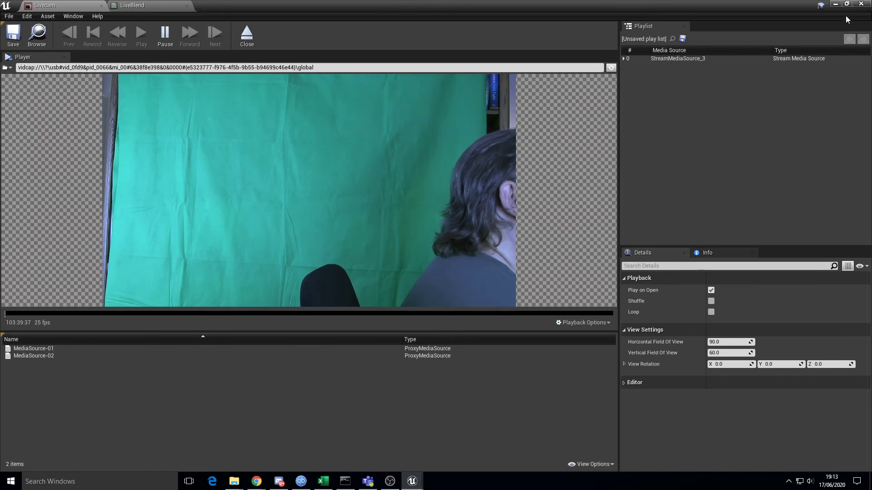
pyautogui.click(837, 5)
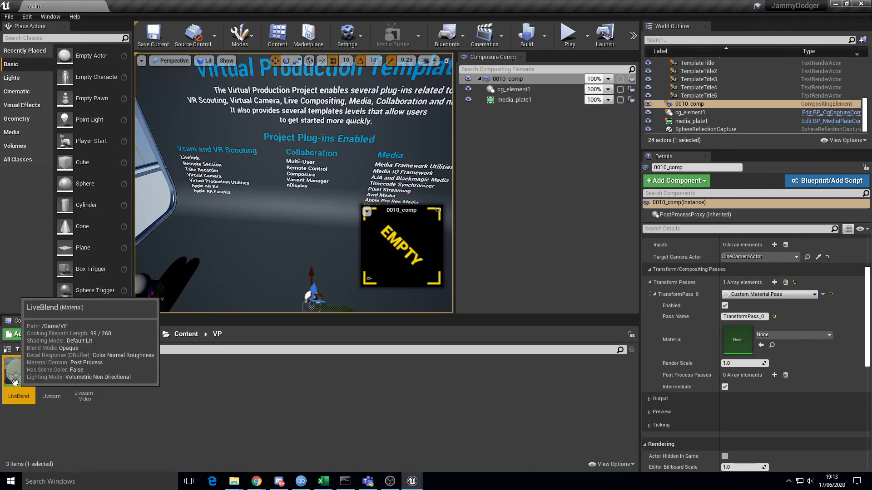
pyautogui.moveTo(19, 373); pyautogui.dragTo(737, 344)
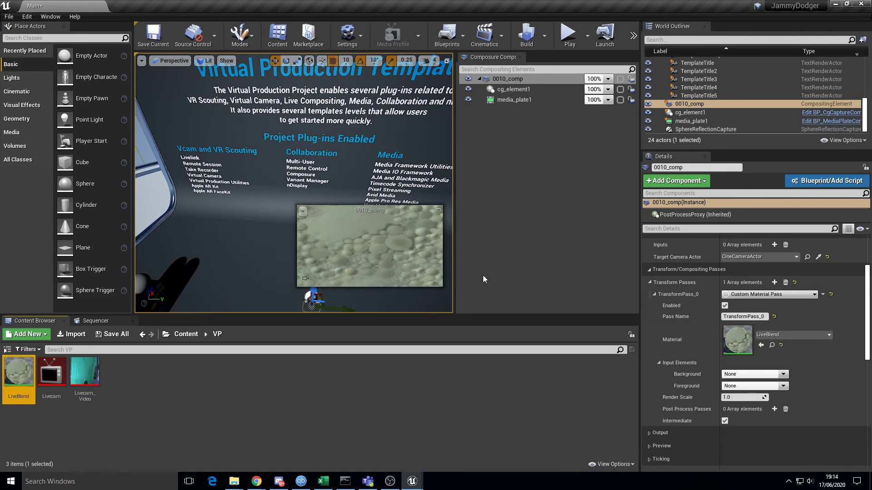
# - Set the pass's input elements to cg_element1 for Background and media_plate1 for Foreground
pyautogui.click(783, 375)
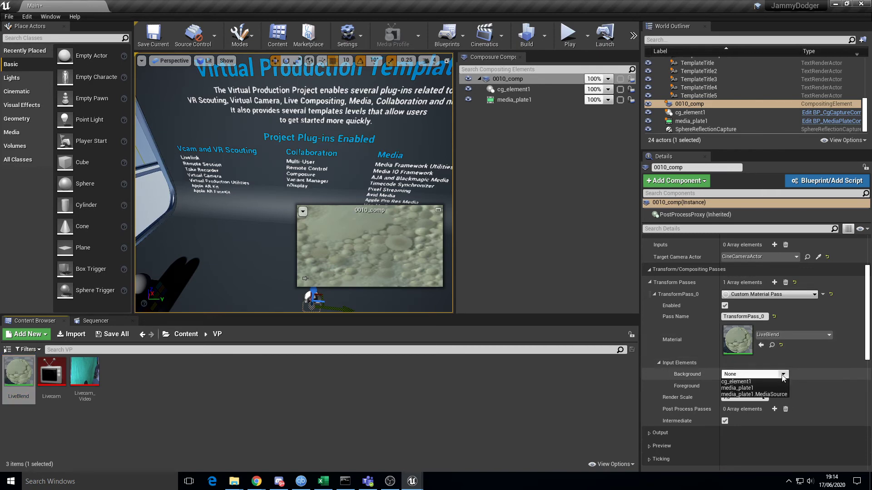
pyautogui.click(762, 382)
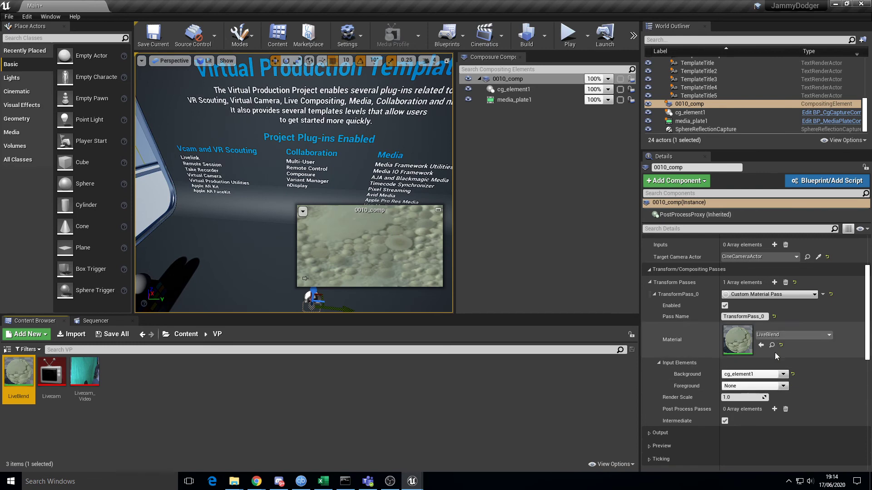
pyautogui.click(788, 386)
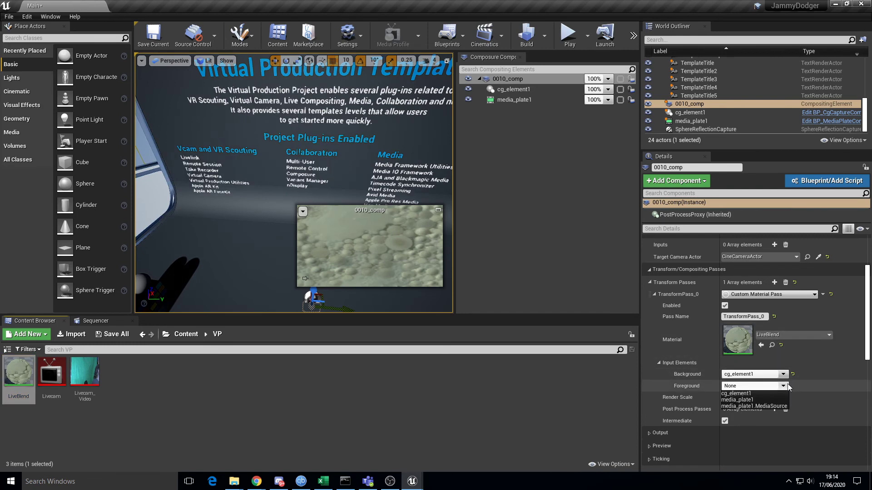
pyautogui.click(771, 401)
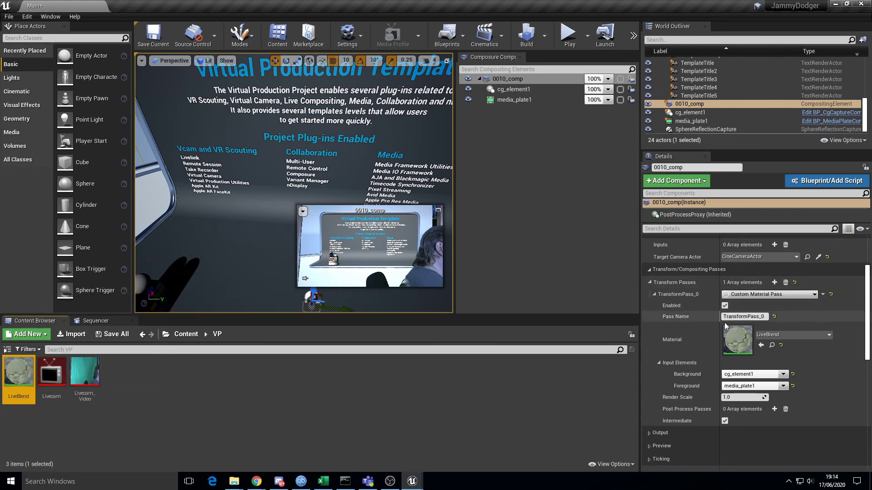
# - Compare the cg_element1 and 0010_comp previews, and open the 0010_comp preview in its own window, clear of the perspective viewport
pyautogui.click(515, 89)
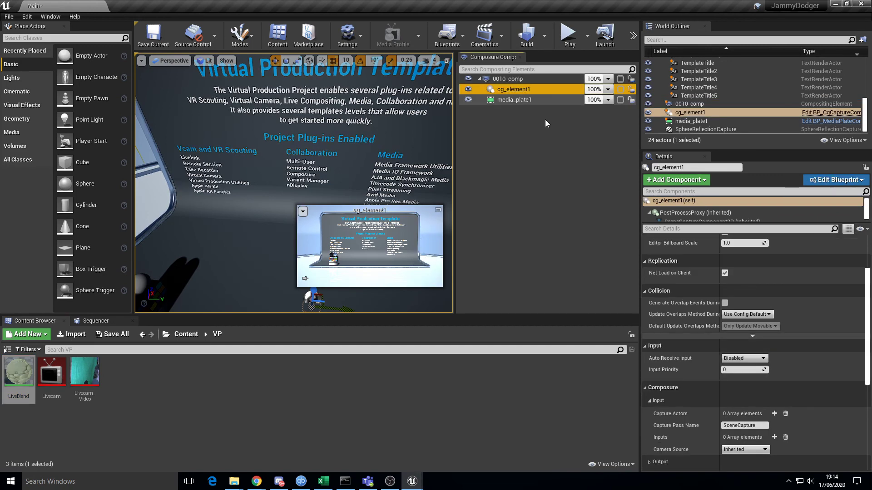
pyautogui.click(517, 78)
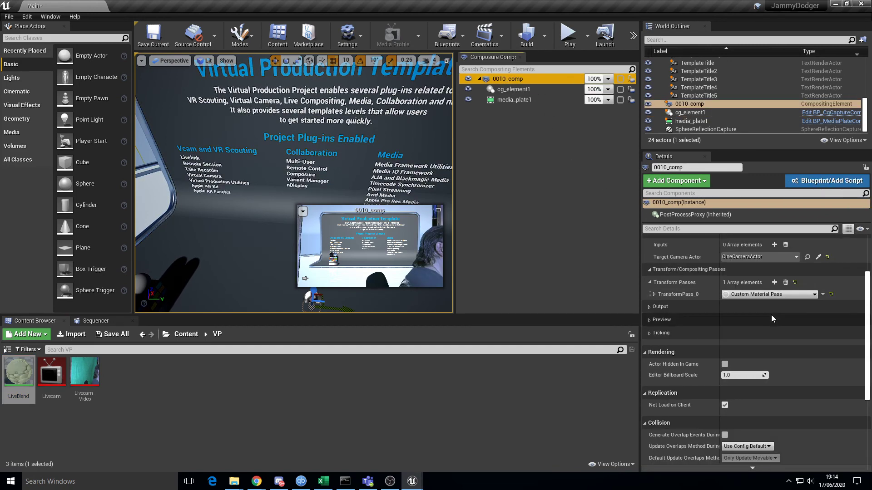
pyautogui.scroll(5, 742, 333)
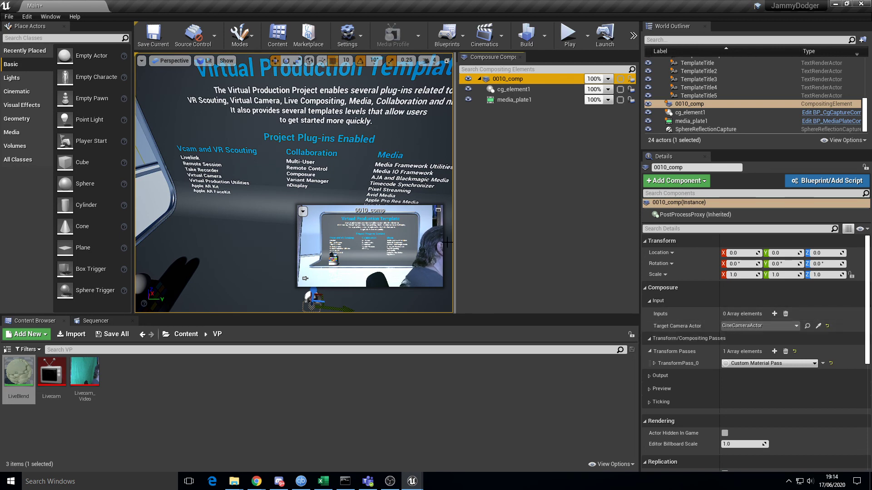
pyautogui.click(438, 210)
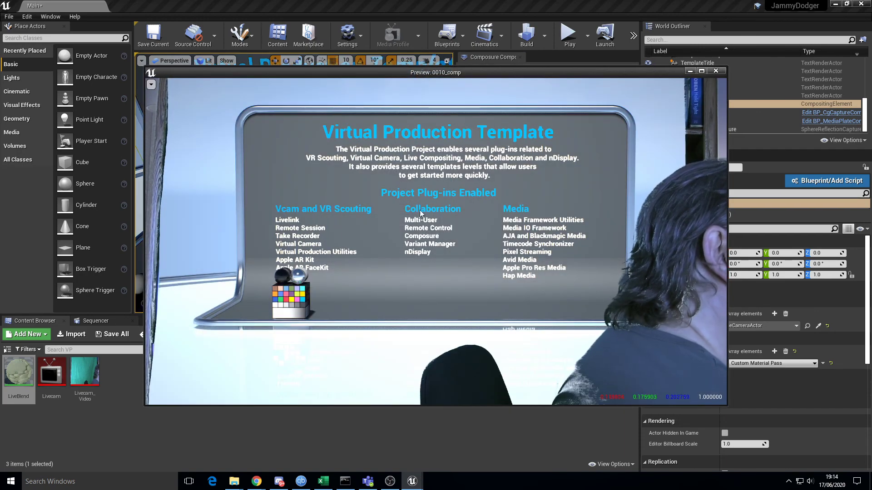
pyautogui.moveTo(510, 77); pyautogui.dragTo(676, 118)
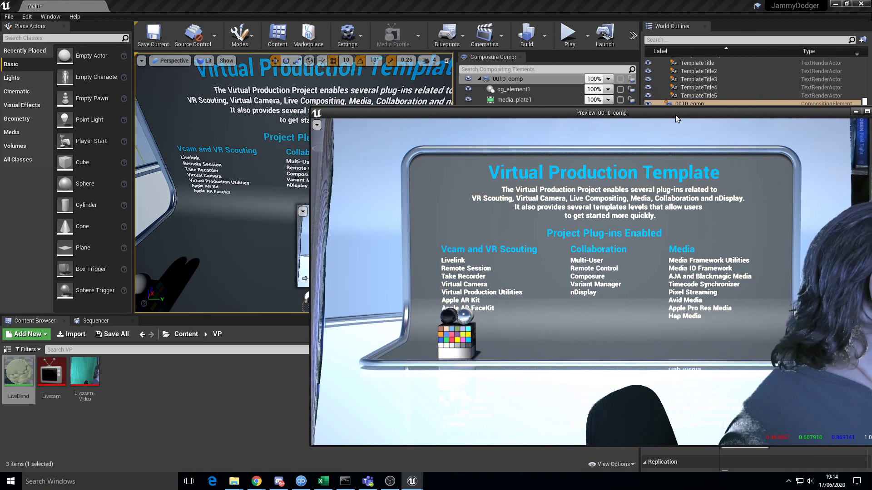
# - Move the SM_ColorCalibrator mesh in the level to about X -80, Y -520, Z 100
pyautogui.moveTo(194, 223); pyautogui.dragTo(195, 255, button='right')
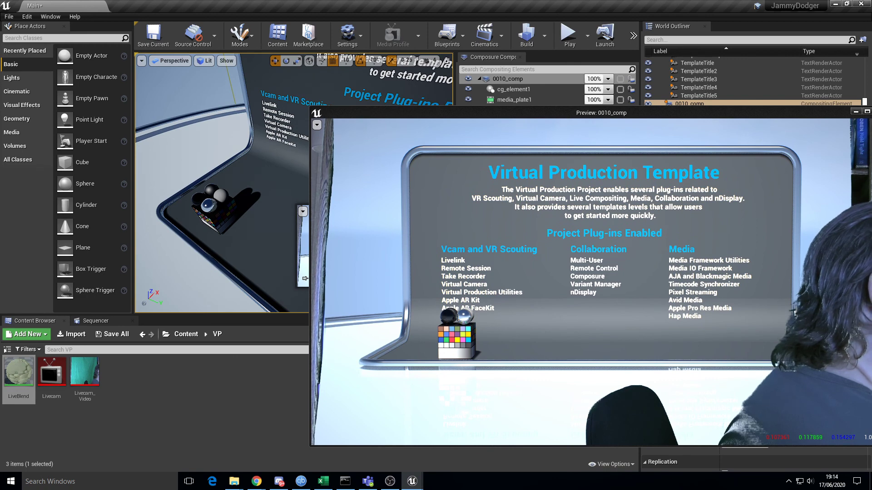
pyautogui.click(225, 219)
pyautogui.moveTo(238, 225); pyautogui.dragTo(236, 190)
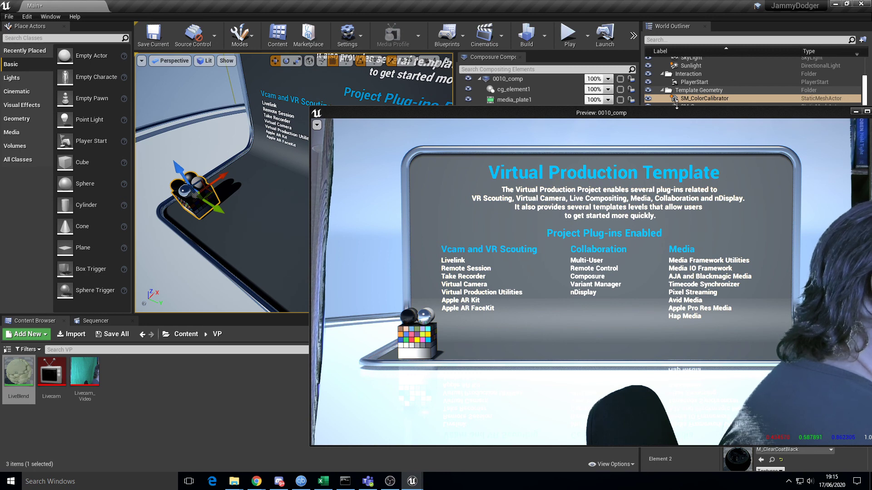
# - Reposition the 0010_comp preview window to examine the live plate's edges over the CG scene, and close the preview
pyautogui.moveTo(677, 112); pyautogui.dragTo(541, 81)
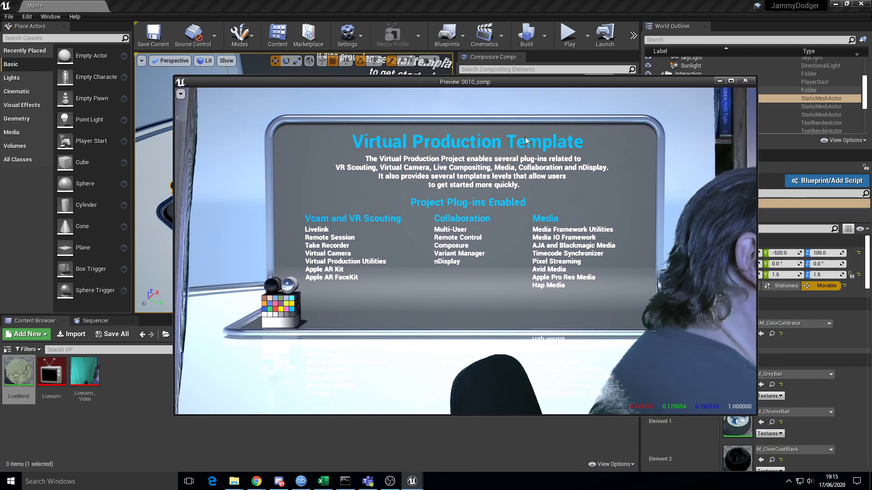
pyautogui.moveTo(506, 80); pyautogui.dragTo(402, 65)
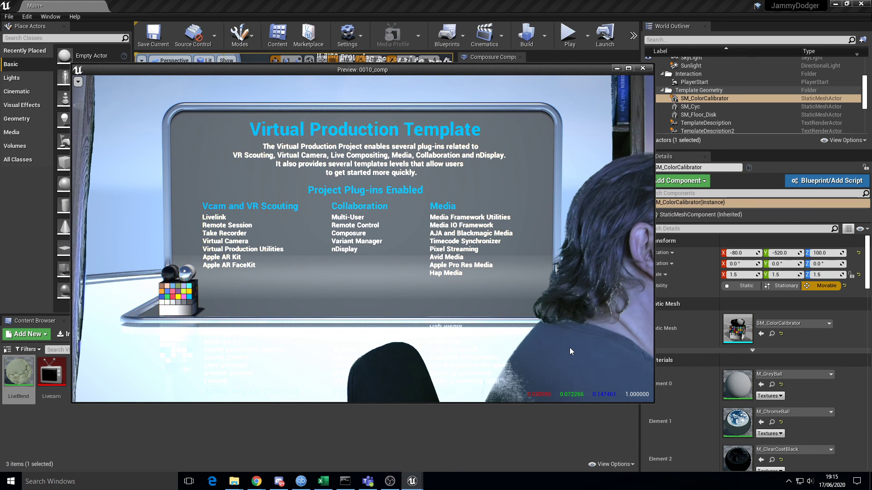
pyautogui.click(644, 69)
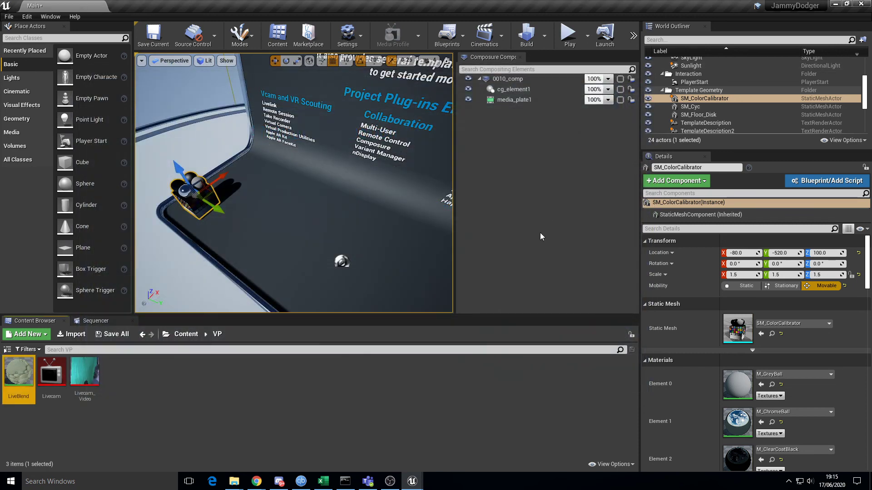